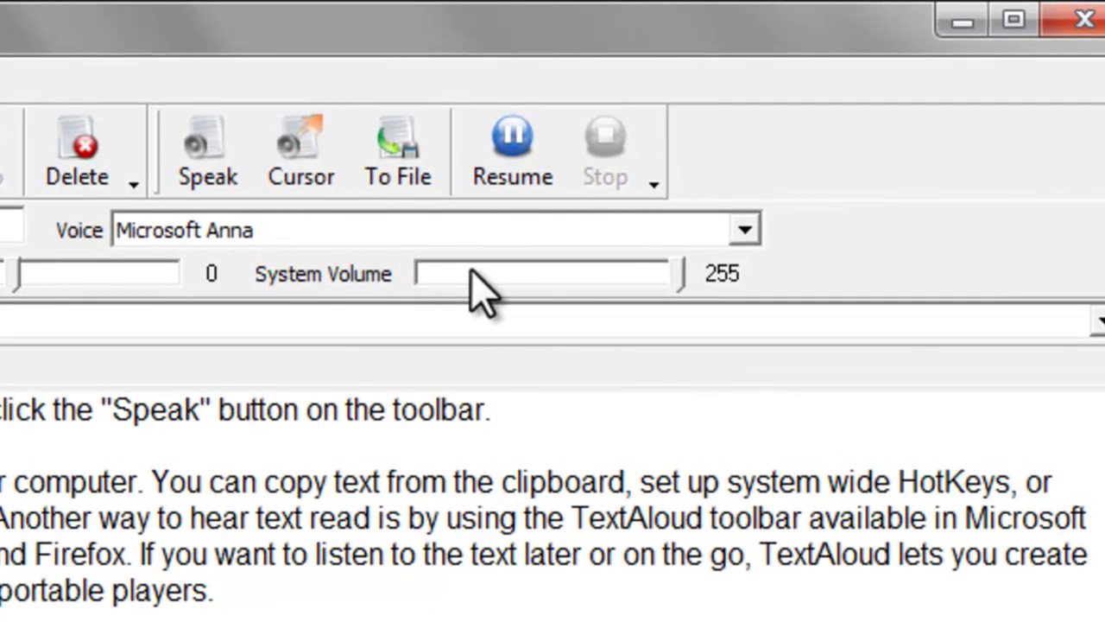
- Lower the system volume to 200, then start and pause reading the welcome article
left_click_drag(679, 274, 648, 259)
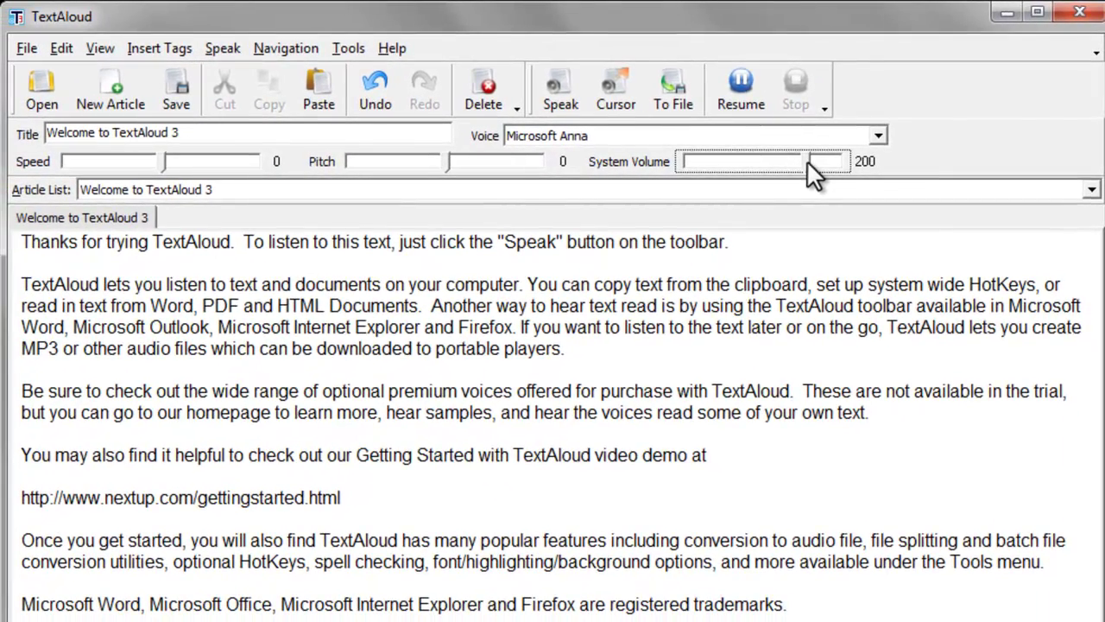
left_click(552, 100)
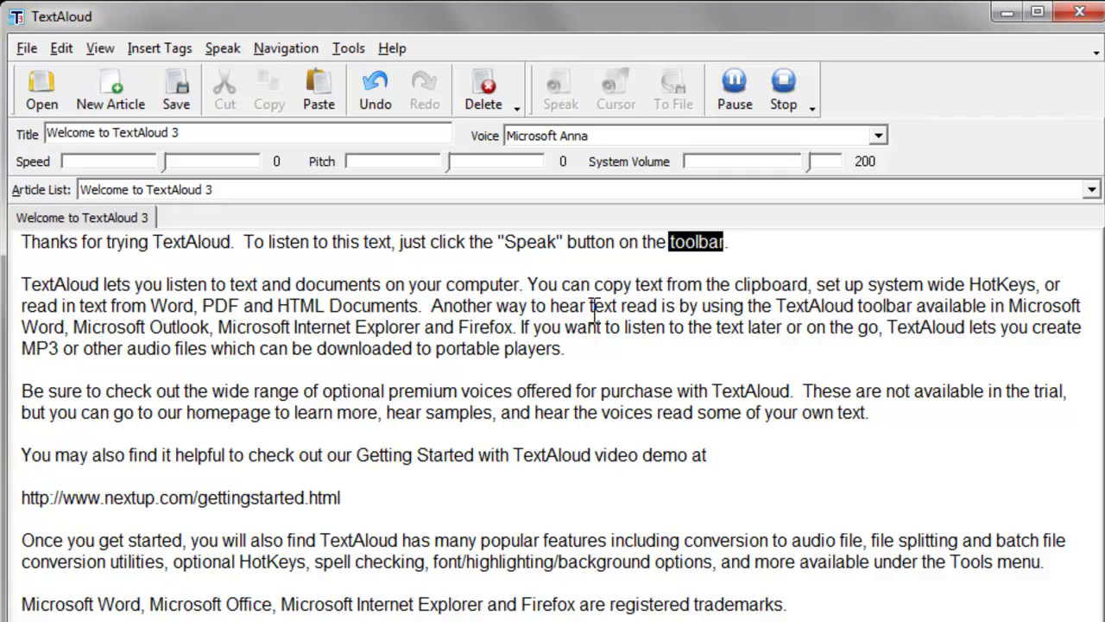
left_click(732, 111)
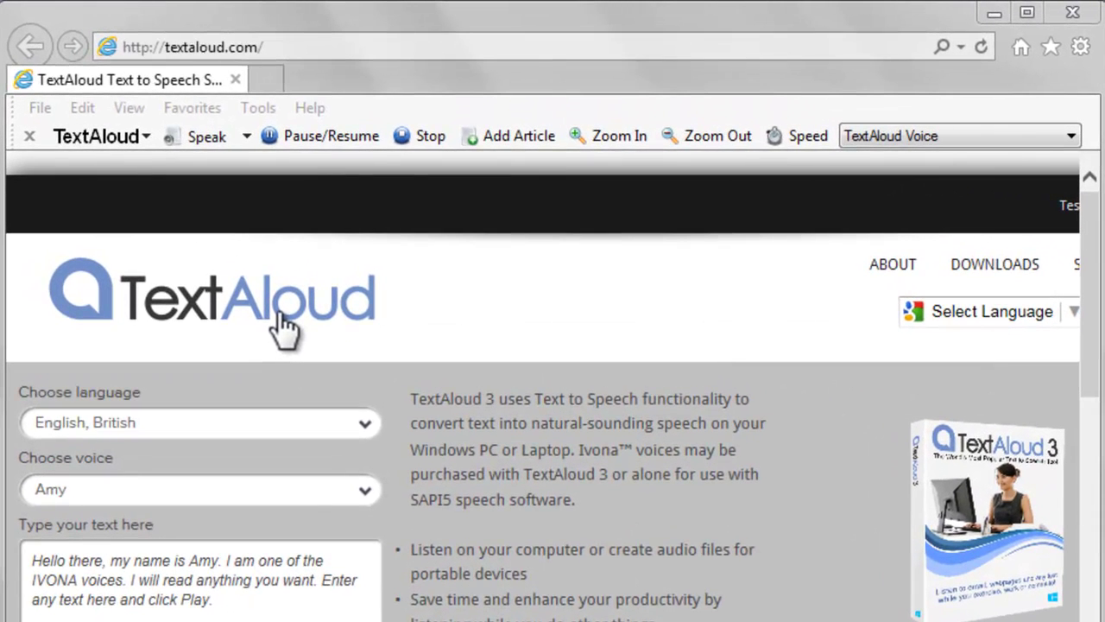
- Select the bullet 'Listen on your computer or create audio files for portable devices' and bring up its context menu
left_click(418, 401)
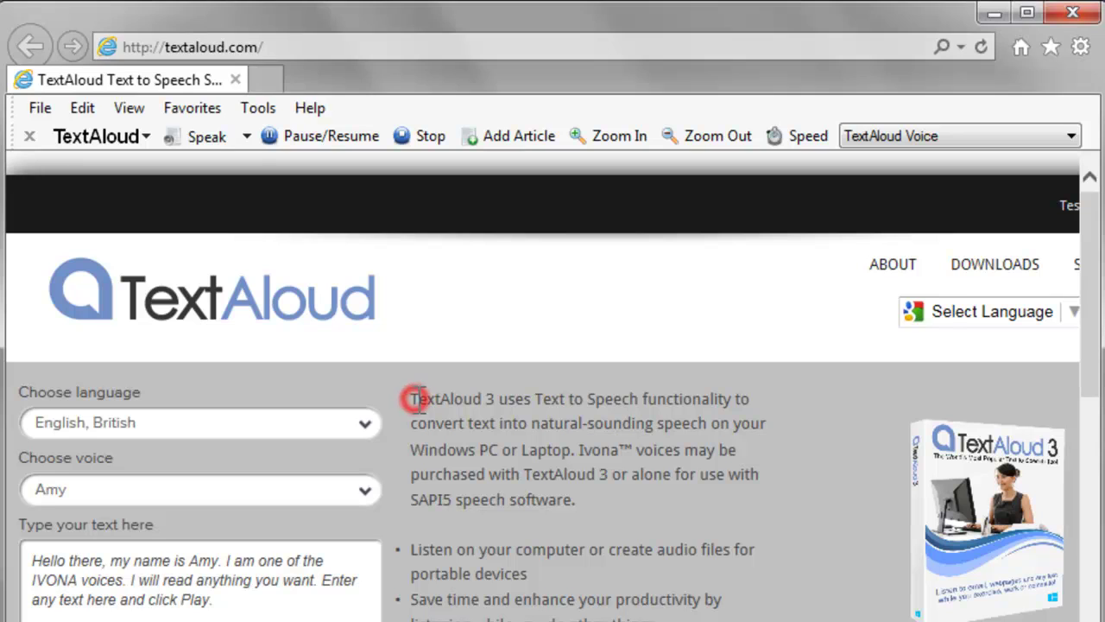
left_click_drag(439, 397, 591, 500)
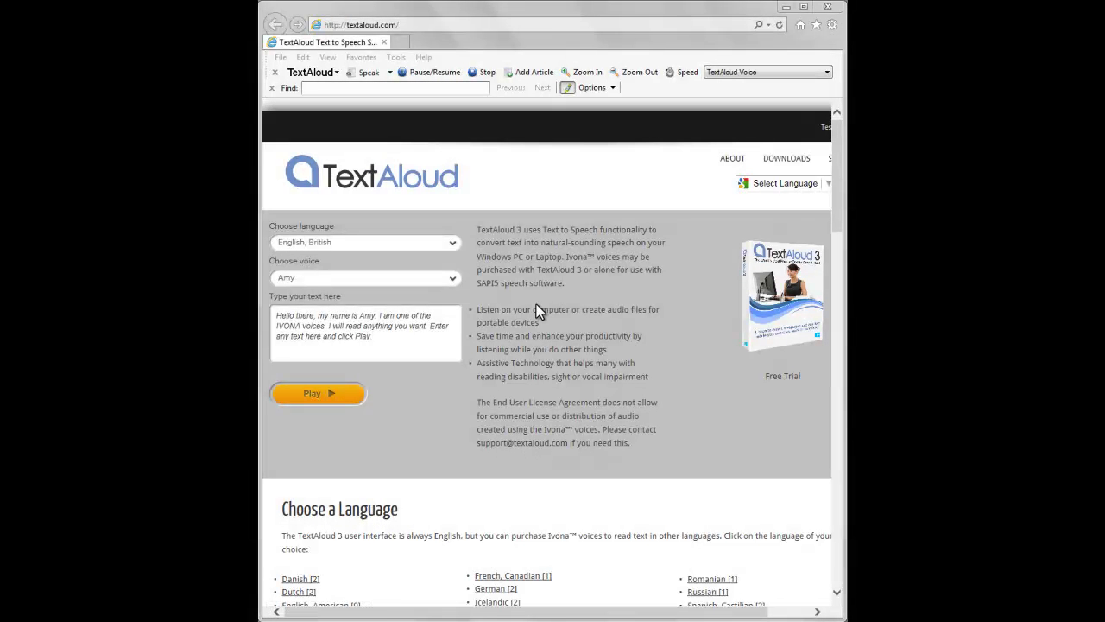
left_click(481, 310)
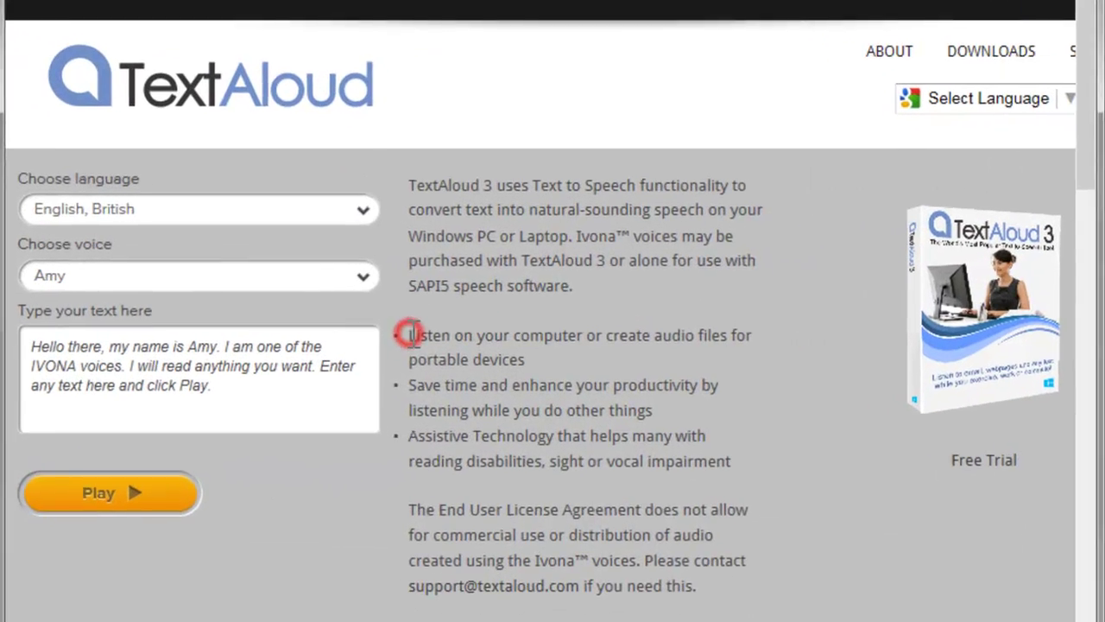
left_click_drag(412, 335, 534, 355)
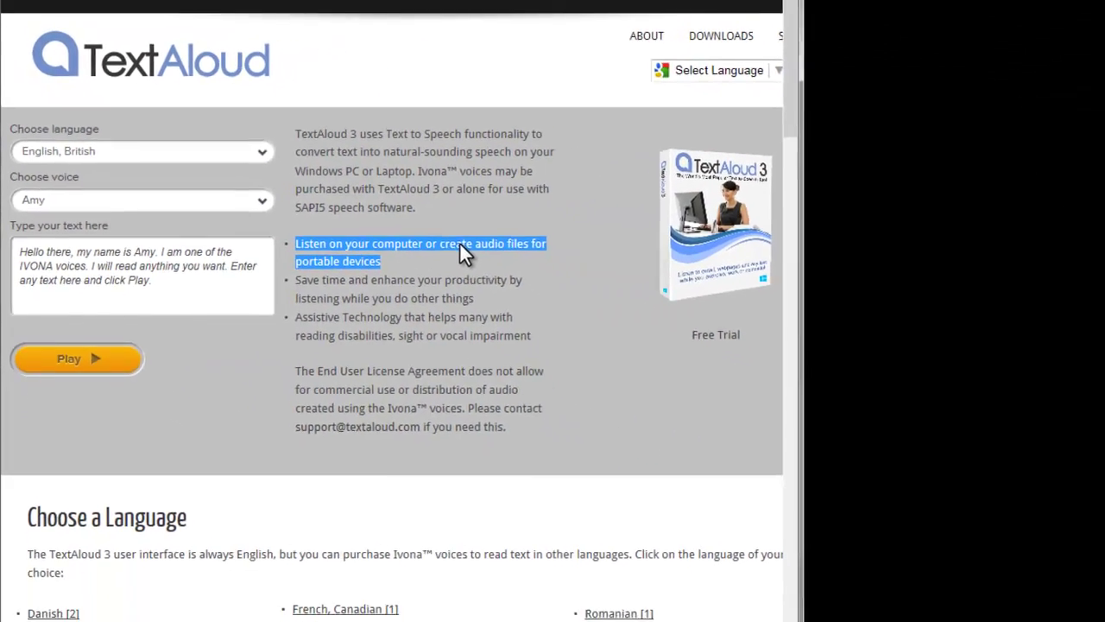
right_click(631, 336)
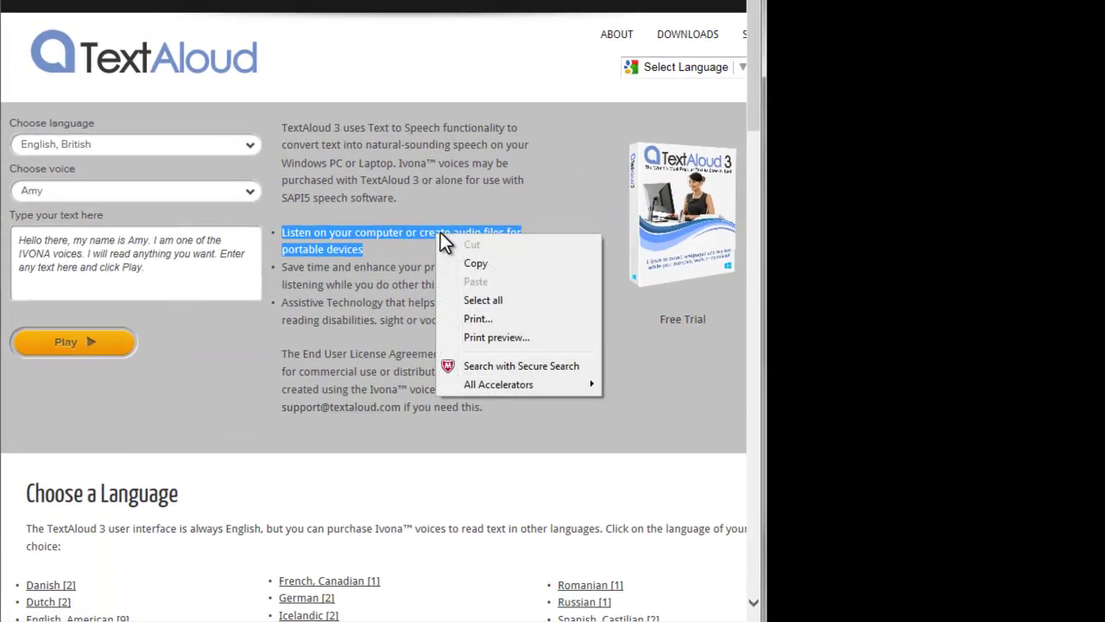
- Copy the bullet and use the Clipboard Prompt's 'Add new article' action to add it to TextAloud
left_click(473, 264)
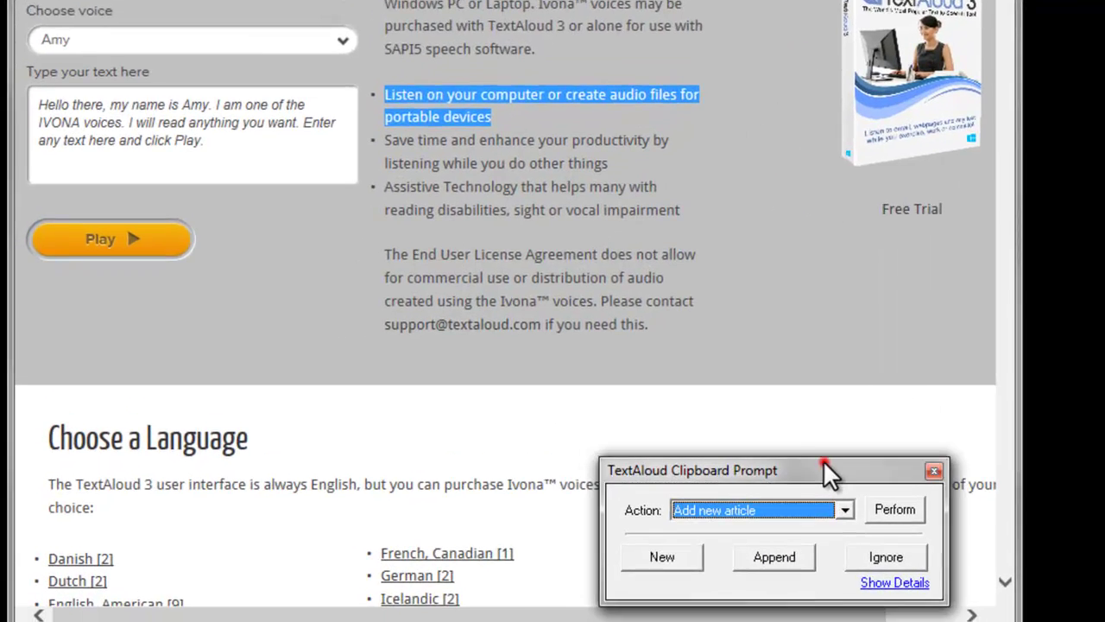
left_click(619, 519)
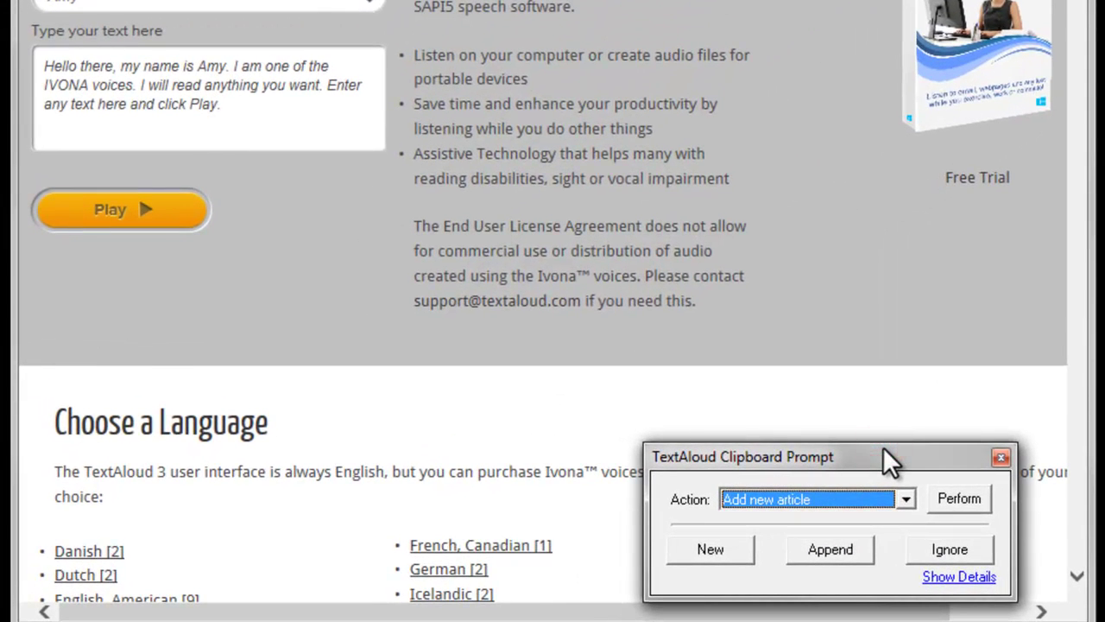
left_click_drag(882, 447, 892, 326)
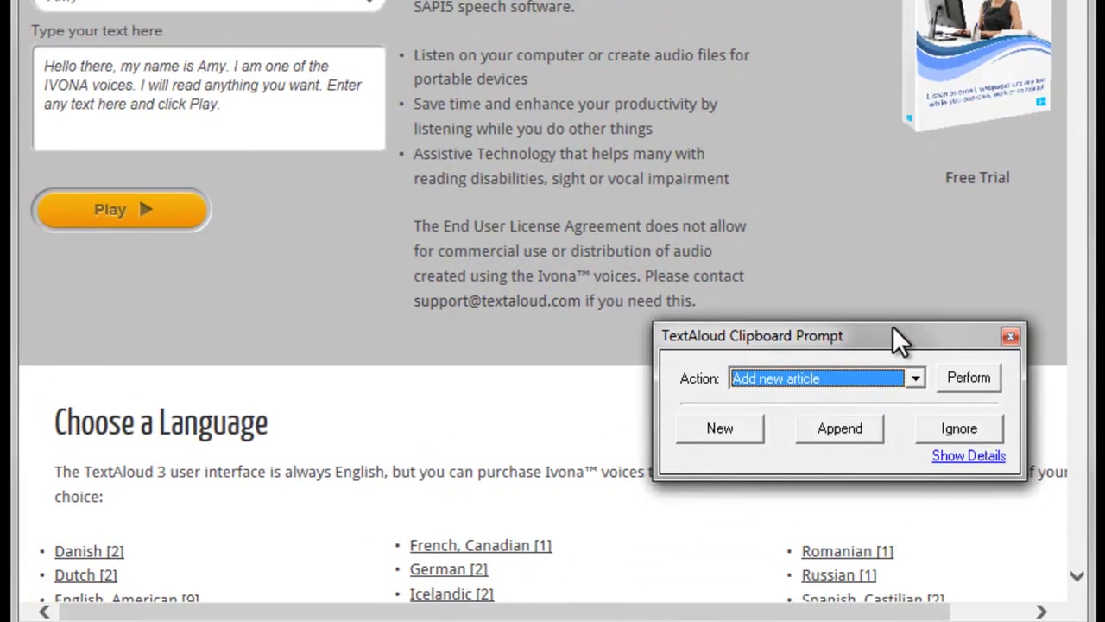
left_click(915, 380)
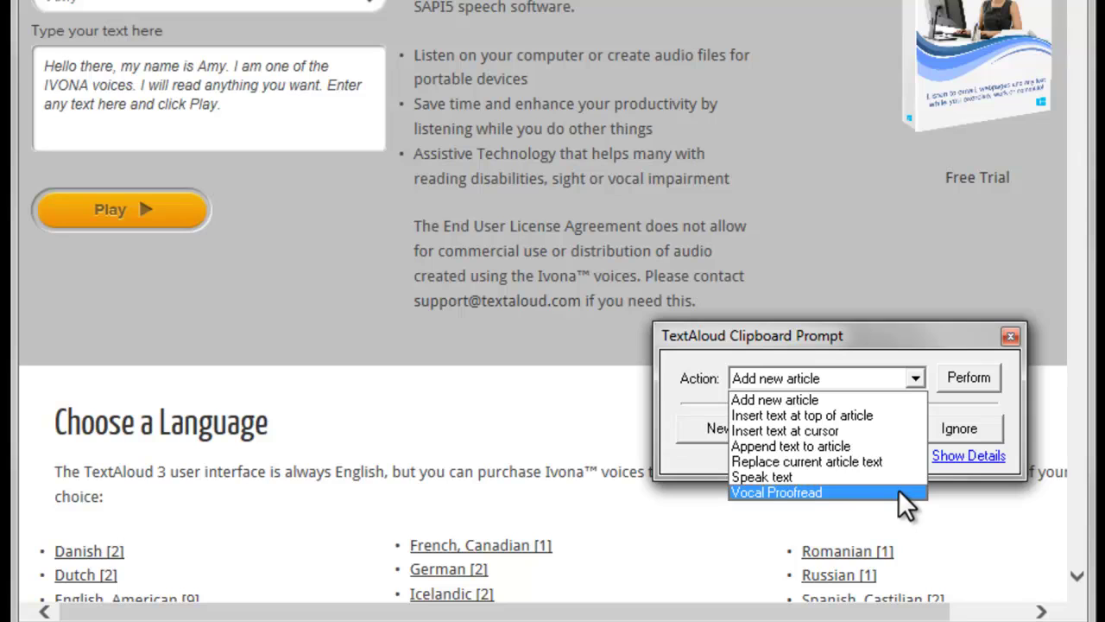
left_click(898, 401)
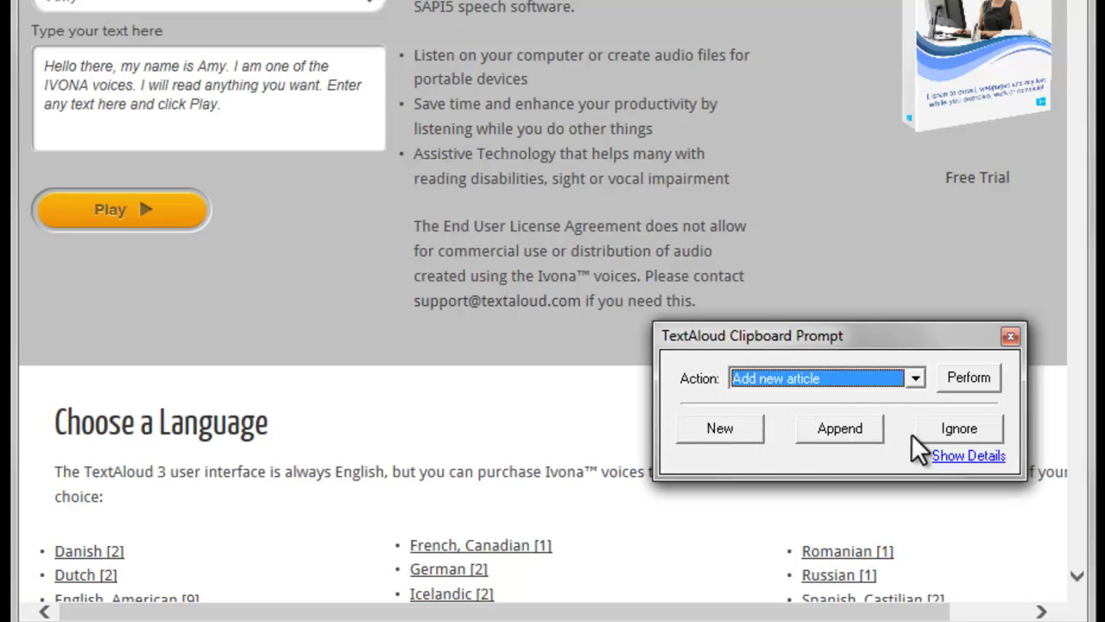
left_click(968, 380)
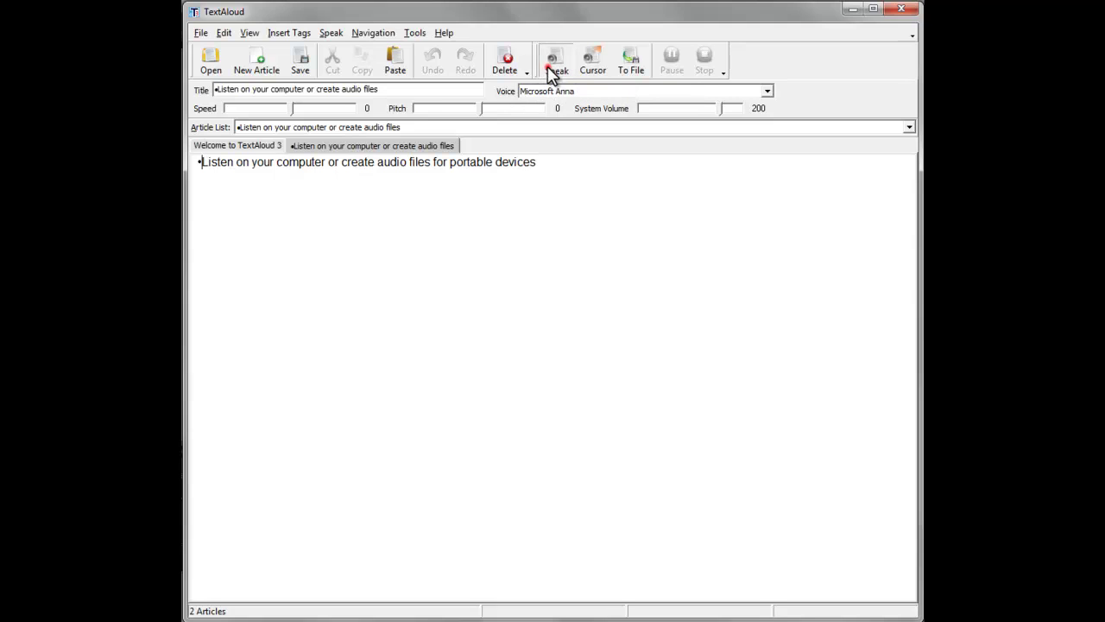
- Speak the new bullet article, dismiss the repeated Clipboard Prompt with Perform, and open Tools
left_click(554, 68)
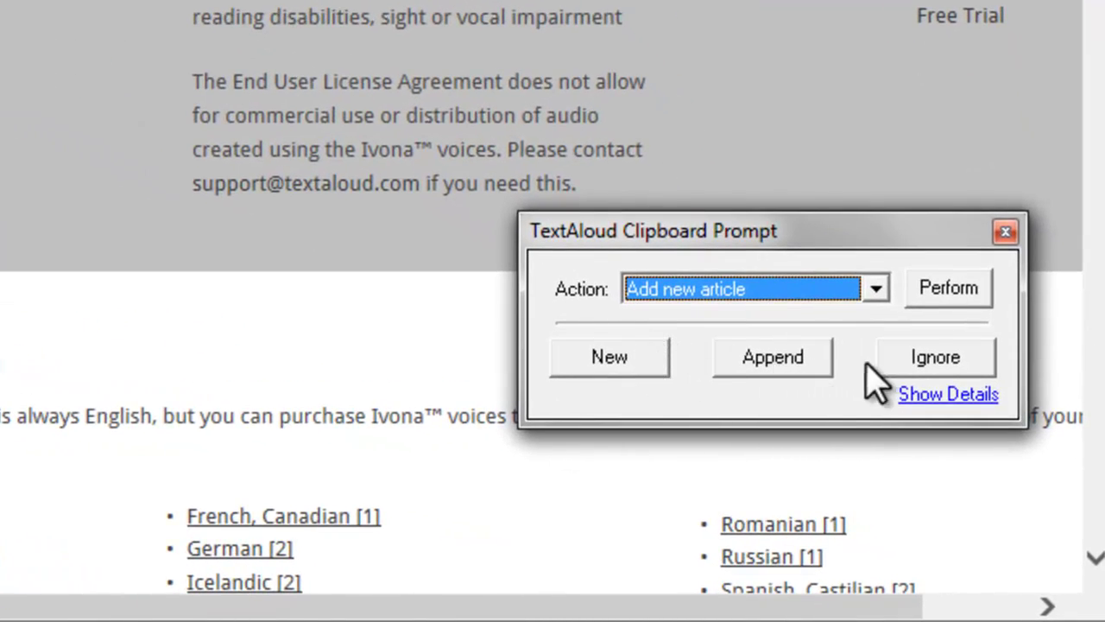
left_click(948, 290)
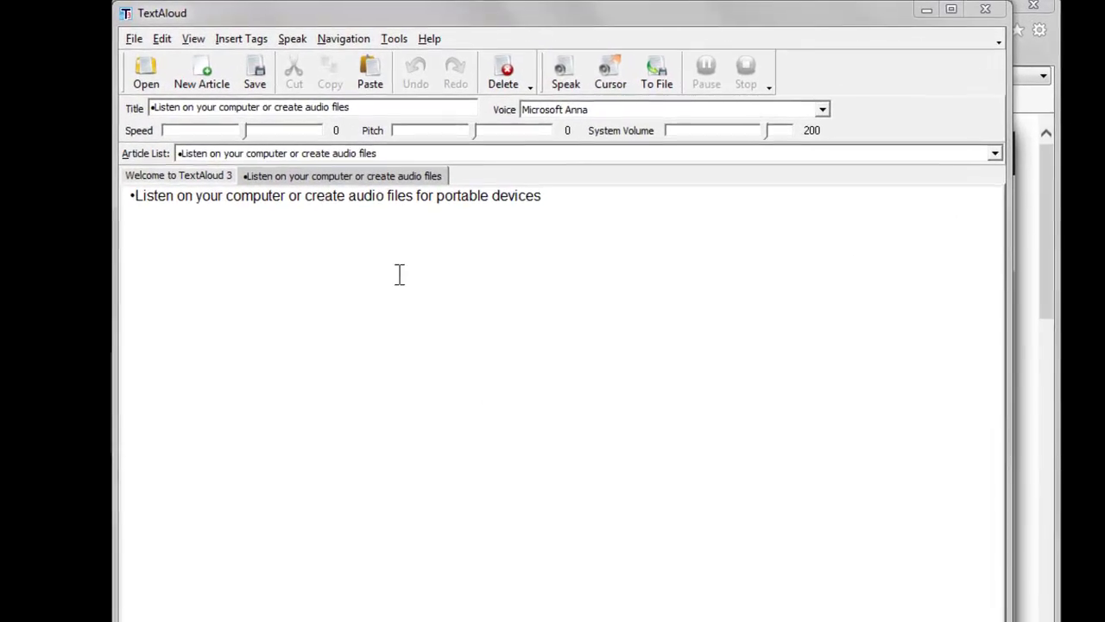
left_click(400, 45)
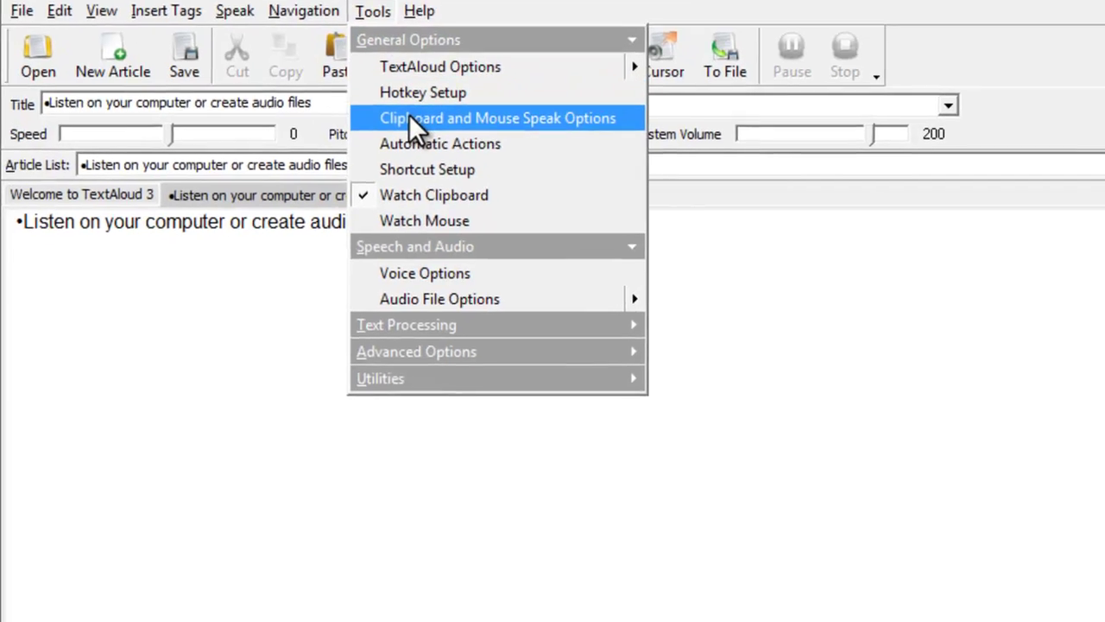
- Review the Clipboard Options, including the 10-character minimum, then return to the Tools menu
left_click(406, 162)
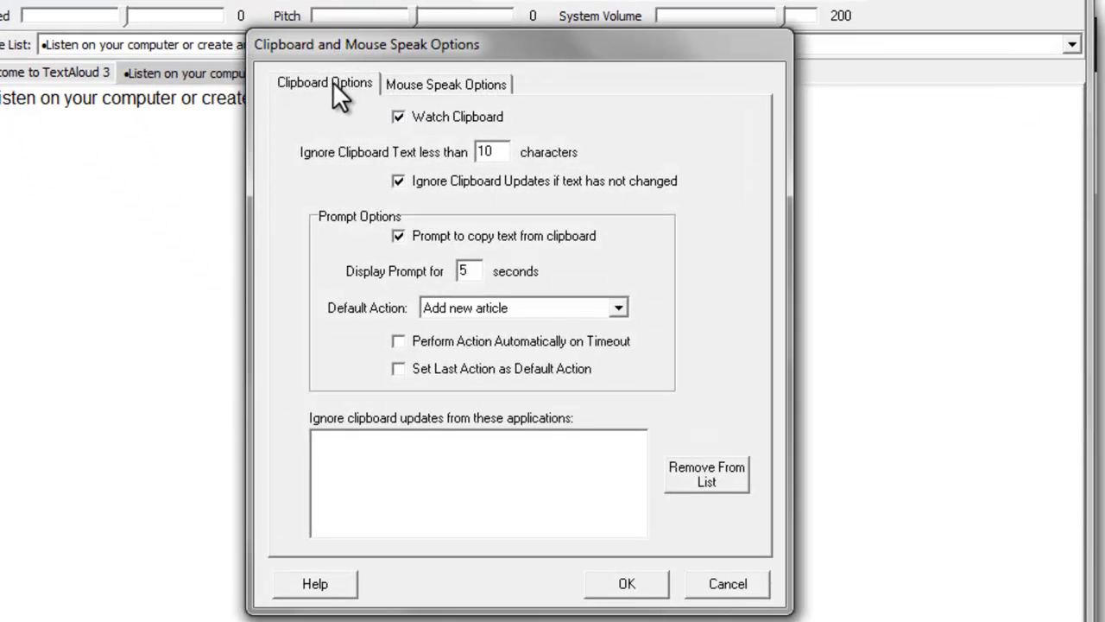
left_click(497, 151)
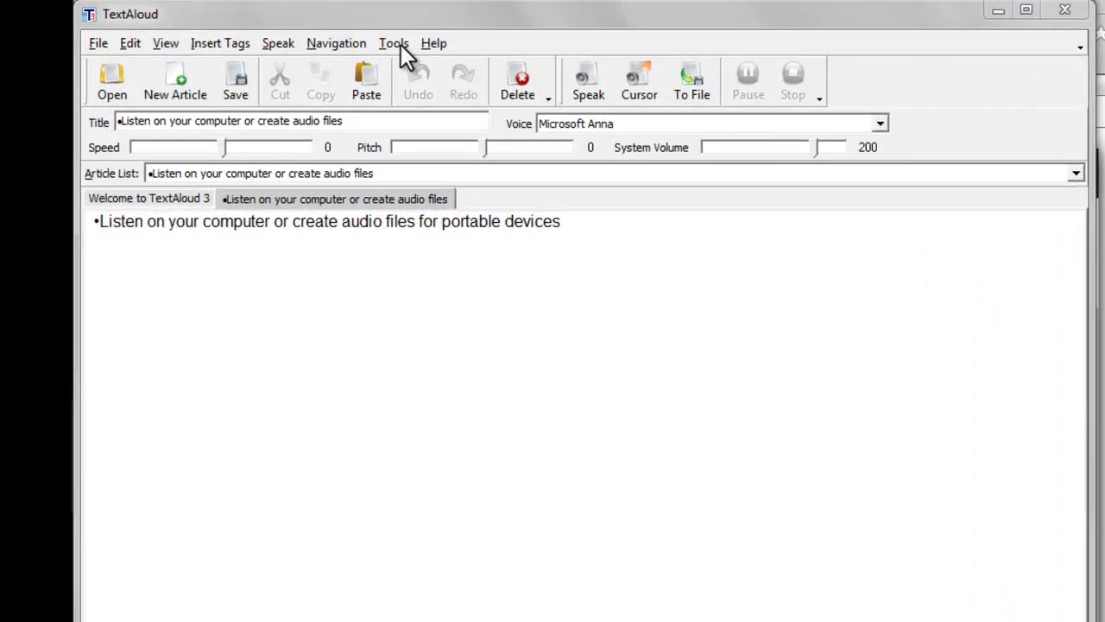
left_click(397, 45)
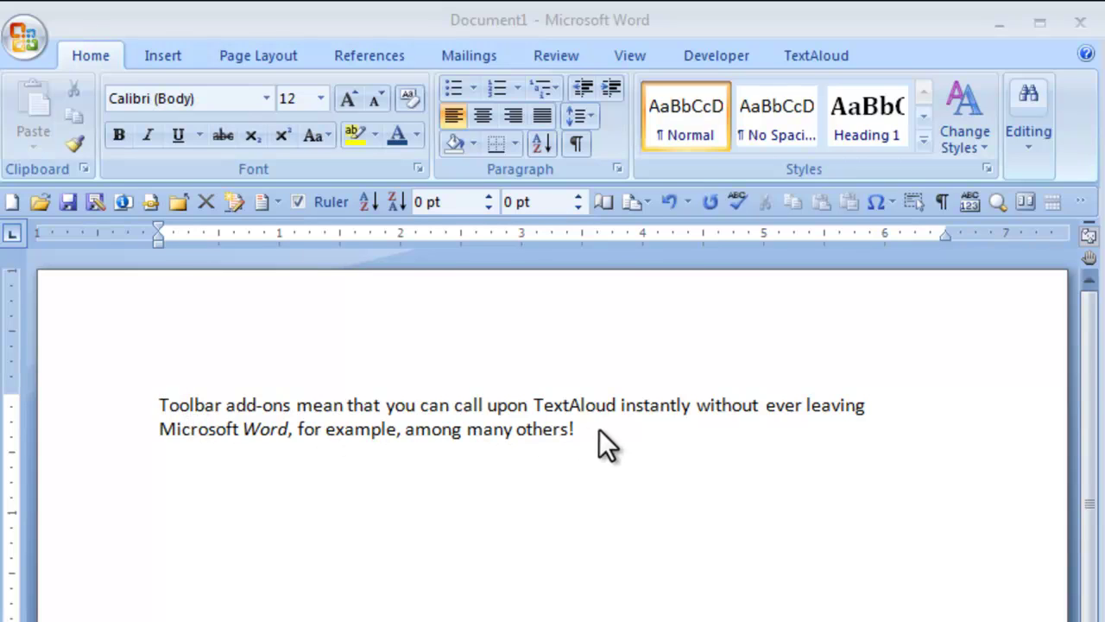
- Show the TextAloud ribbon tab in Word's Document1
left_click(813, 57)
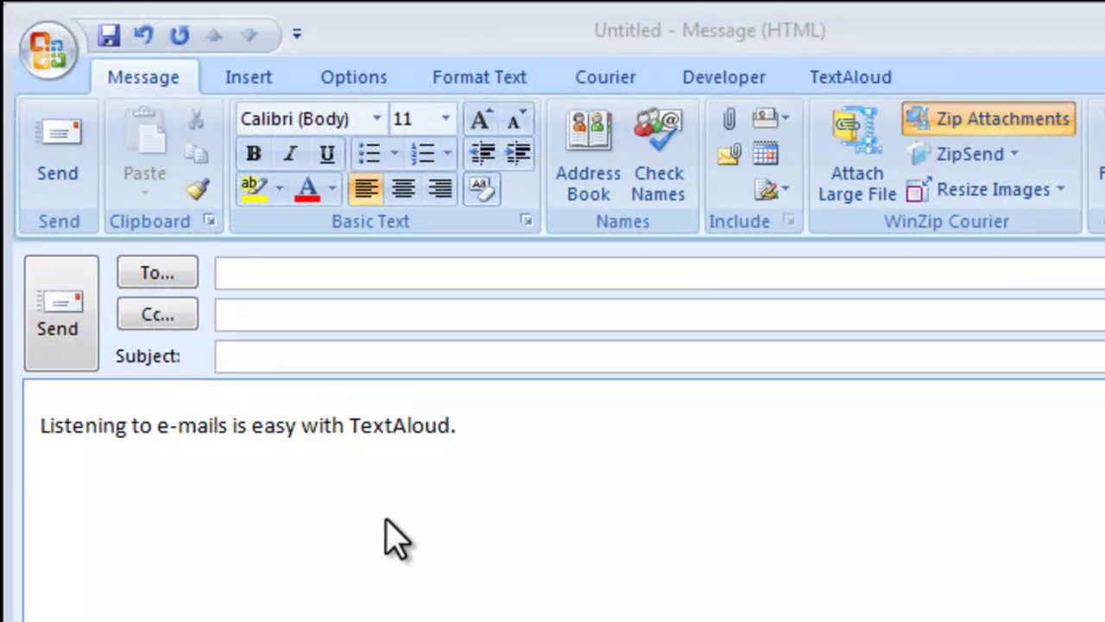
- Place the cursor before 'TextAloud' in the Outlook message body and show the TextAloud ribbon tab
left_click(384, 518)
left_click(341, 436)
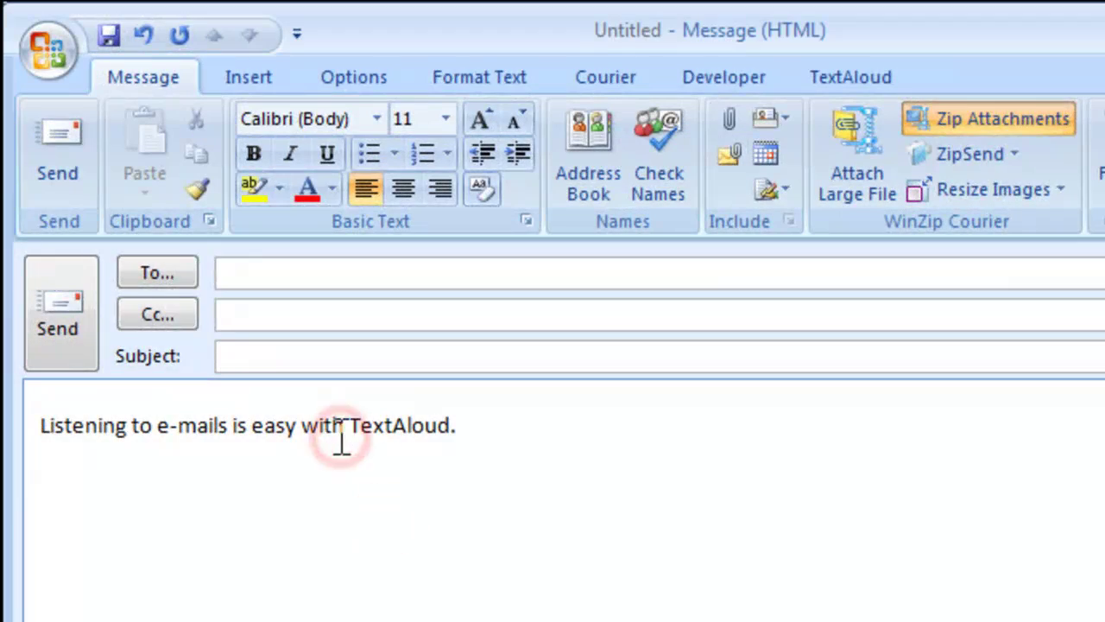
left_click(833, 78)
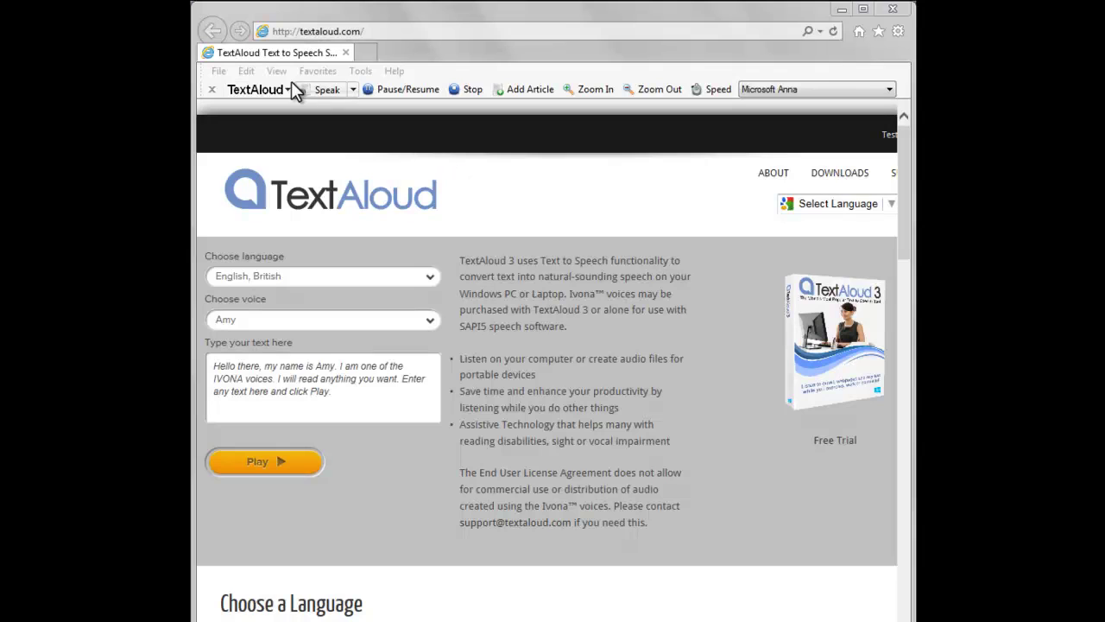
- Confirm under View > Toolbars that the TextAloud Toolbar is enabled in Internet Explorer, then list Firefox's toolbars
left_click(294, 90)
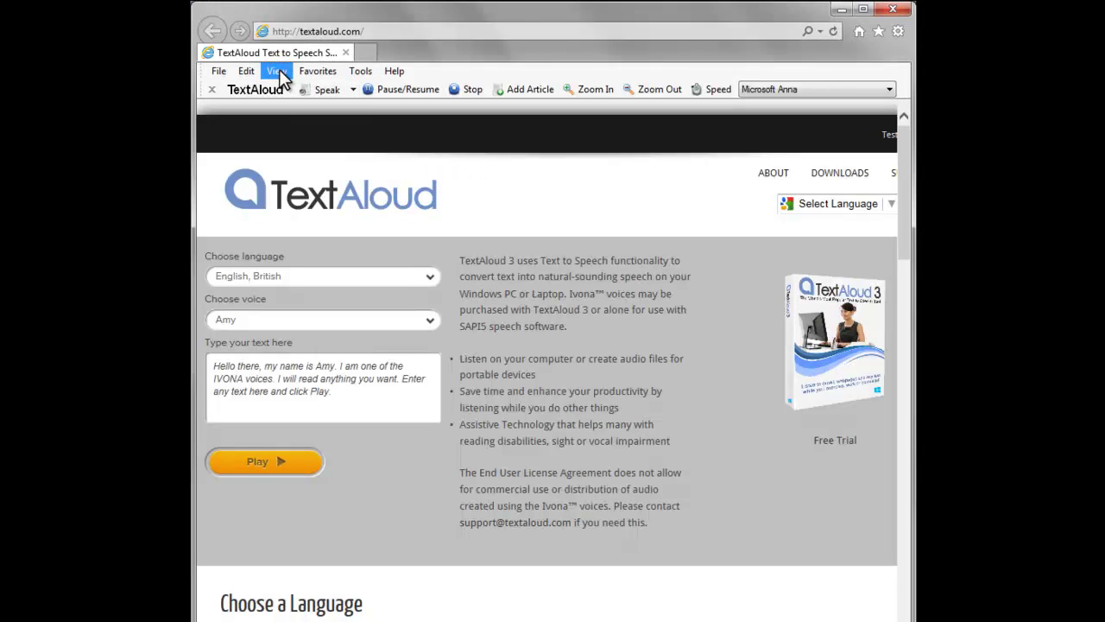
left_click(278, 72)
mouse_move(354, 91)
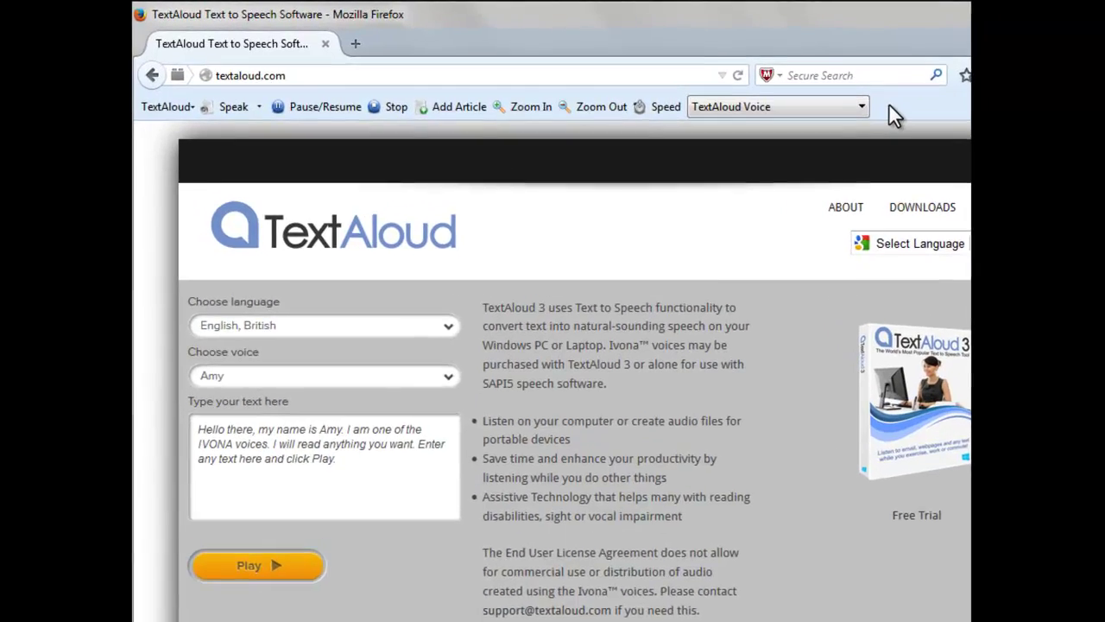
right_click(942, 122)
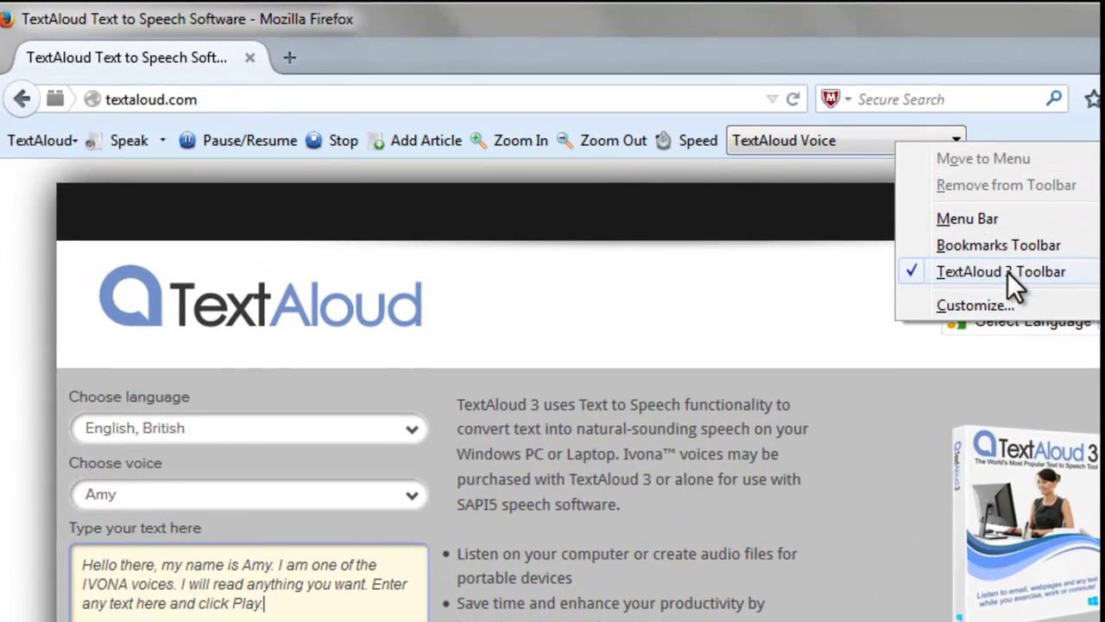
- Close the toolbar list and speak the TextAloud 3 description sentence from Firefox's TextAloud toolbar
left_click(832, 326)
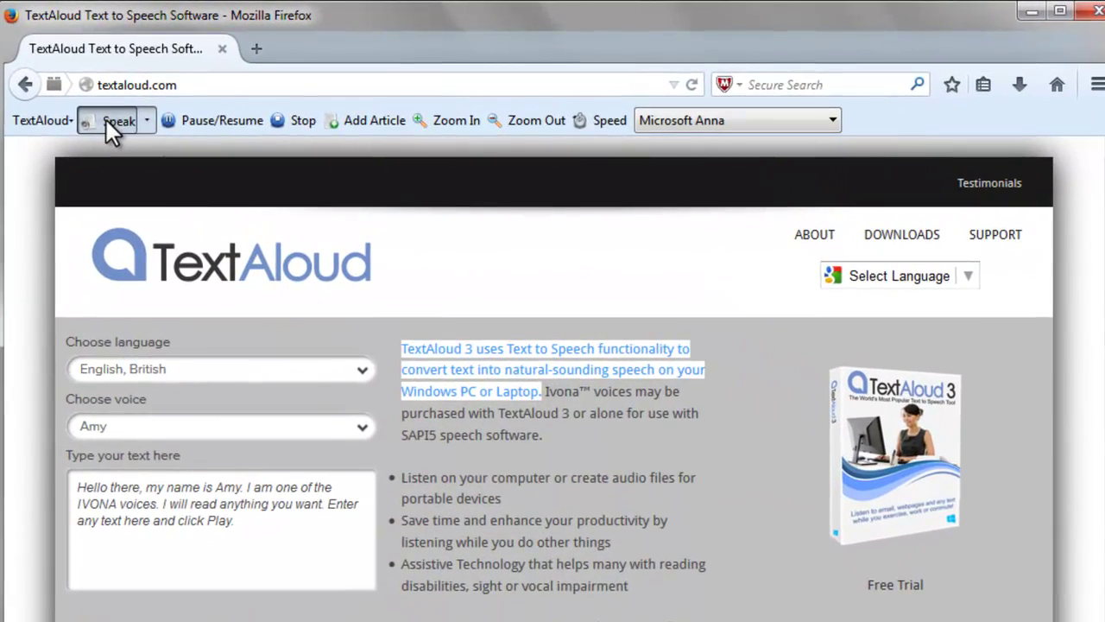
left_click(106, 120)
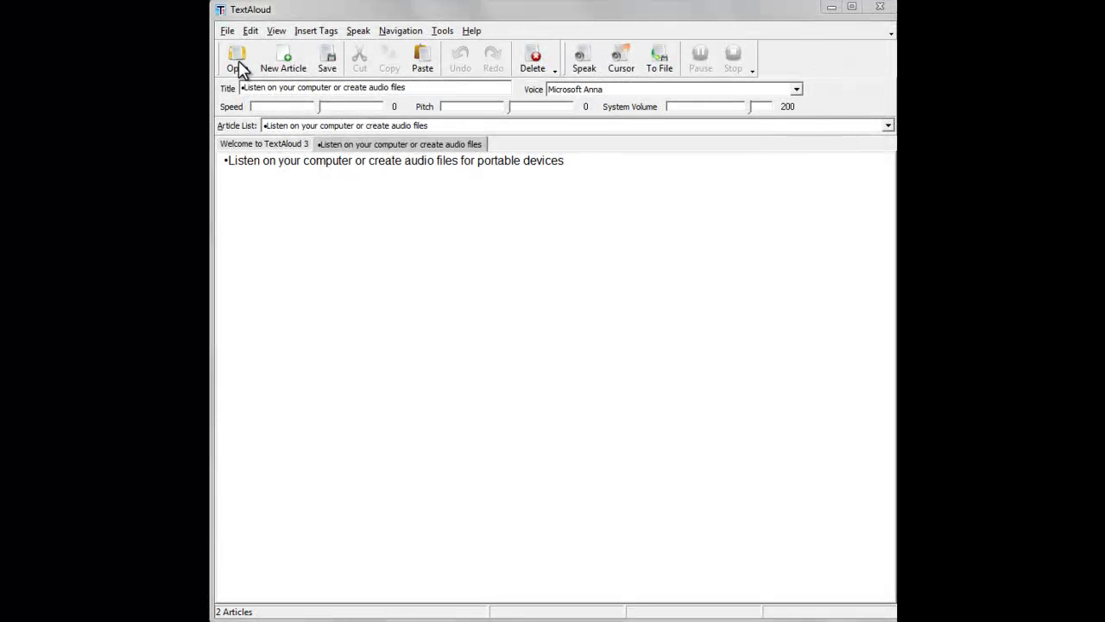
- Browse Documents for Listening in File > Open, check the supported file types, and pick Bookshare Demo _001.txt
left_click(227, 32)
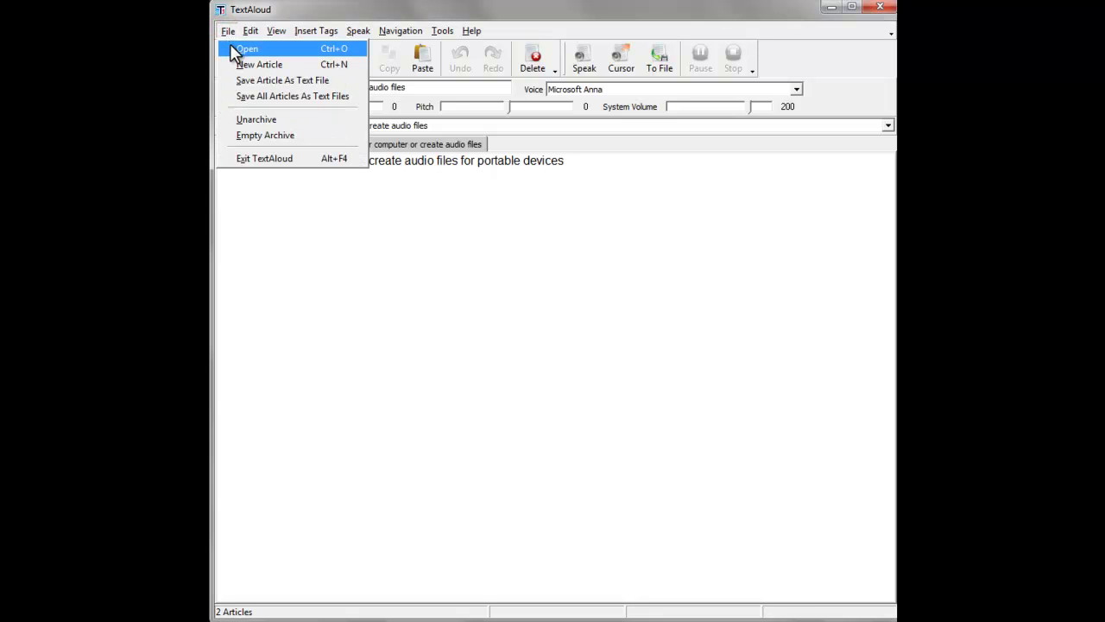
left_click(231, 50)
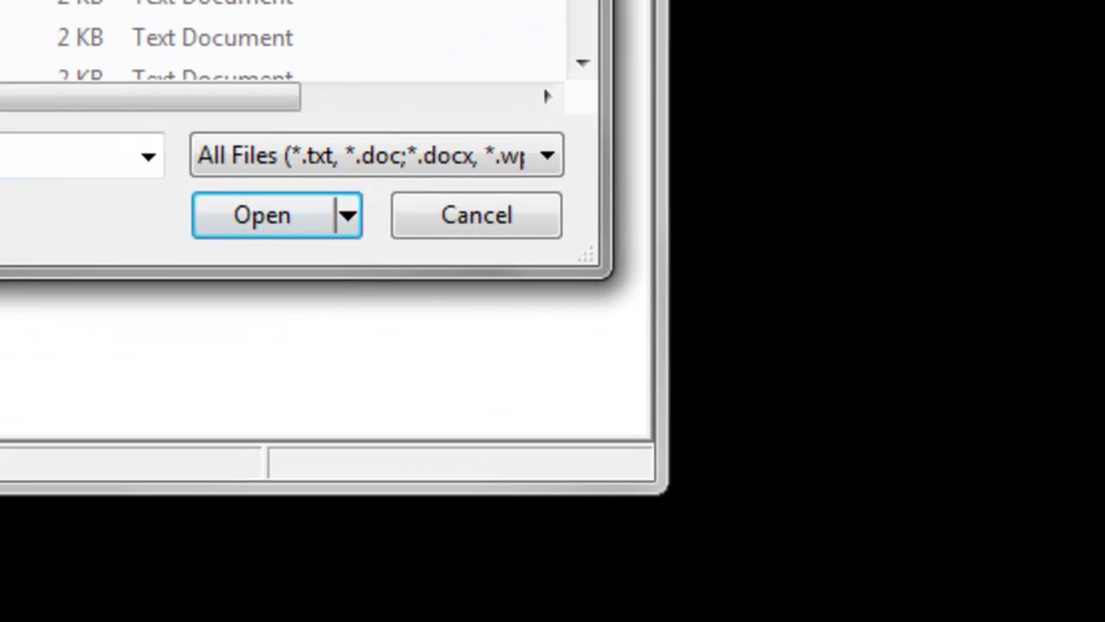
left_click(557, 153)
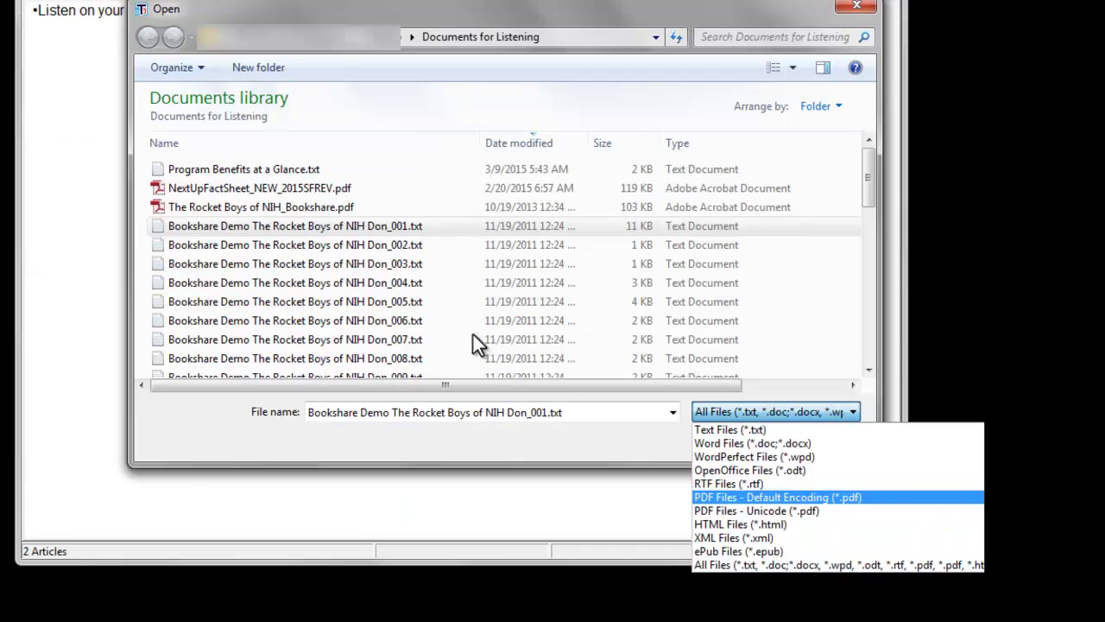
left_click(319, 223)
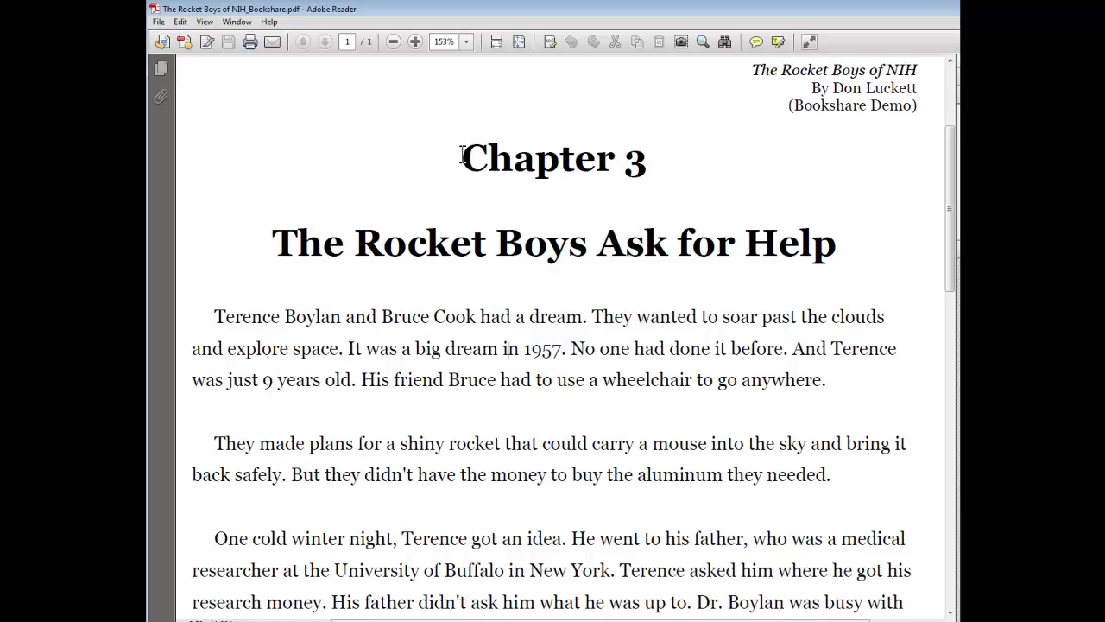
- Copy the Chapter 3 heading, title and first paragraph of The Rocket Boys of NIH
left_click_drag(460, 156, 830, 385)
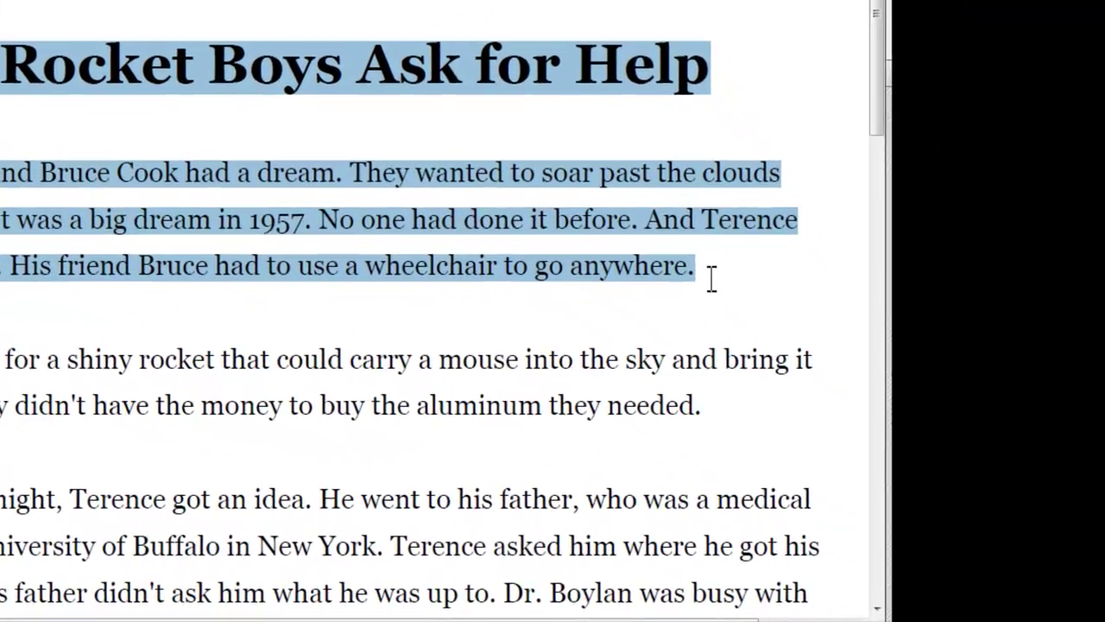
right_click(666, 249)
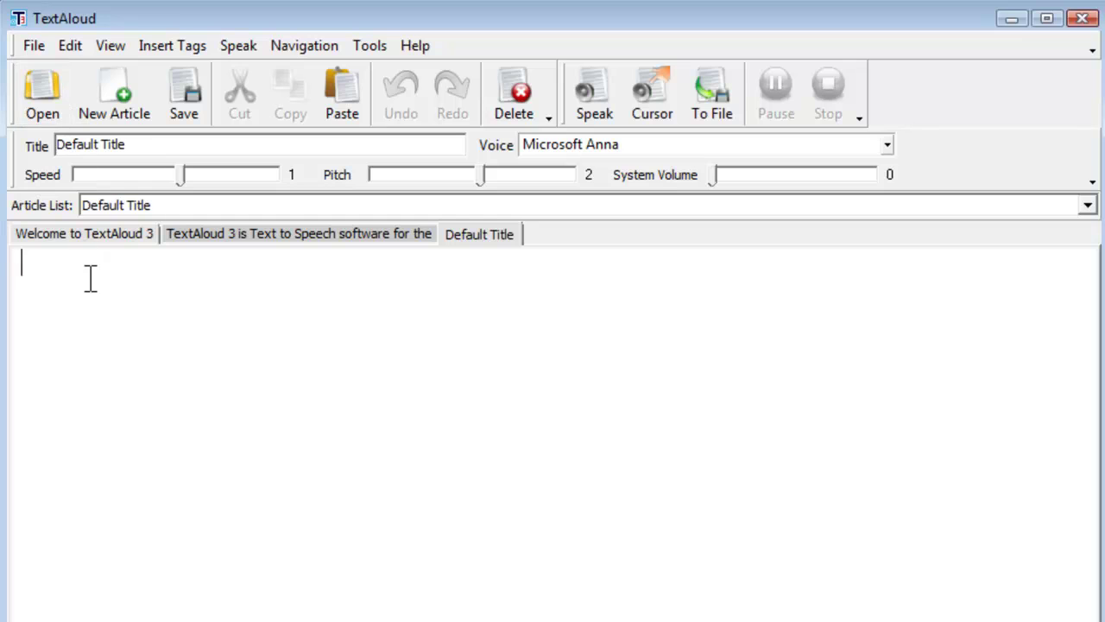
right_click(89, 289)
- Paste the Chapter 3 text into the new article and look over the Speak menu
left_click(200, 429)
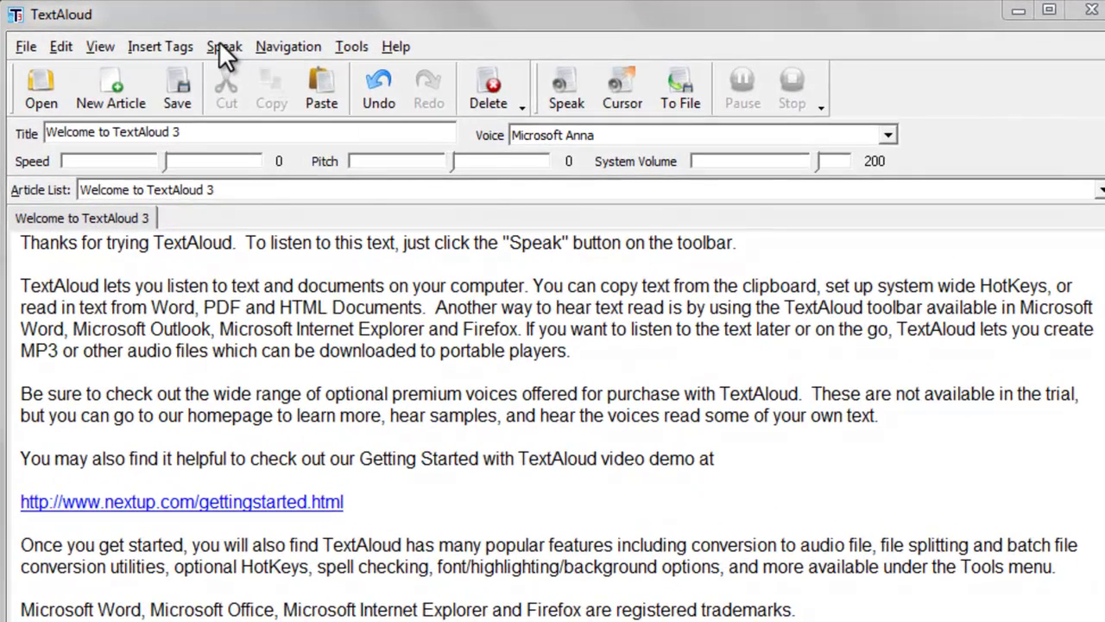
left_click(225, 47)
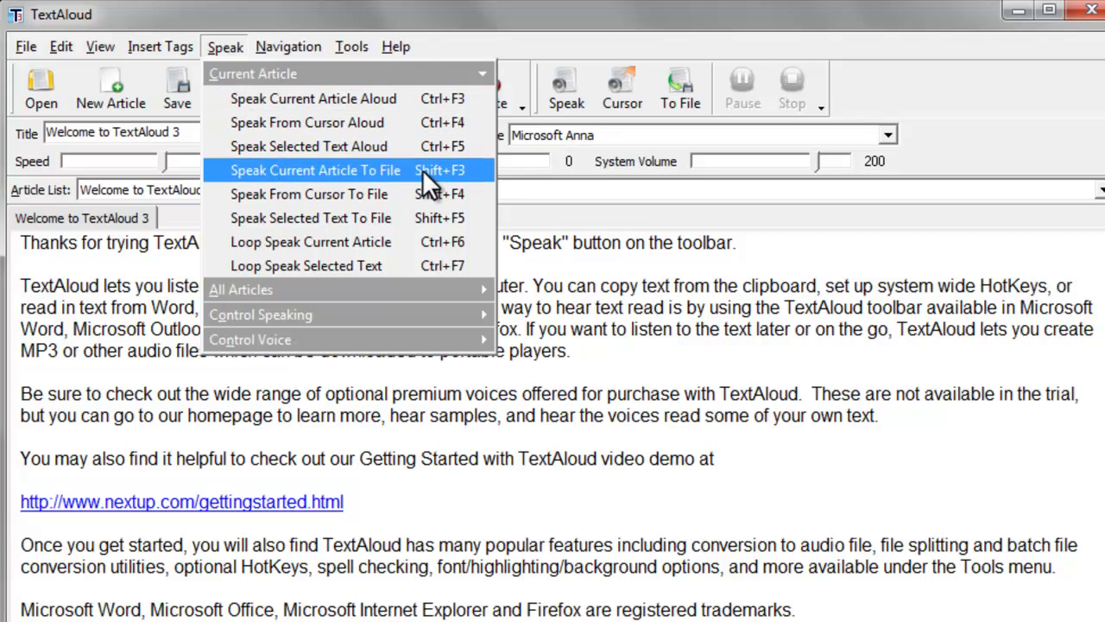
left_click(591, 277)
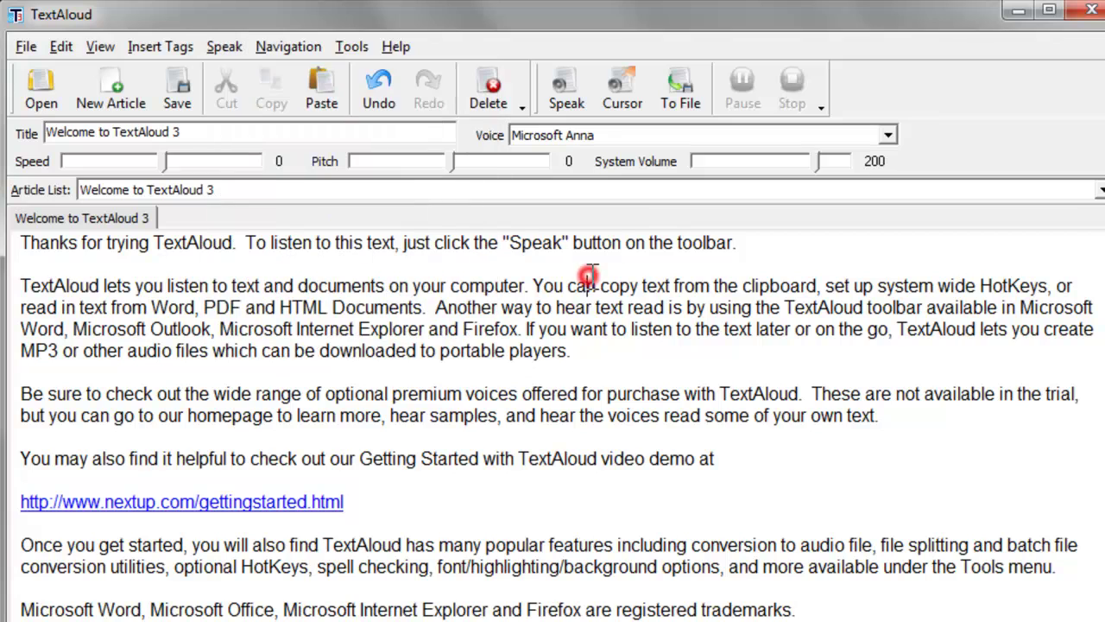
- Open Tools > Utilities > Batch File Converter and uncheck Add Audio to iTunes Playlist
left_click(348, 48)
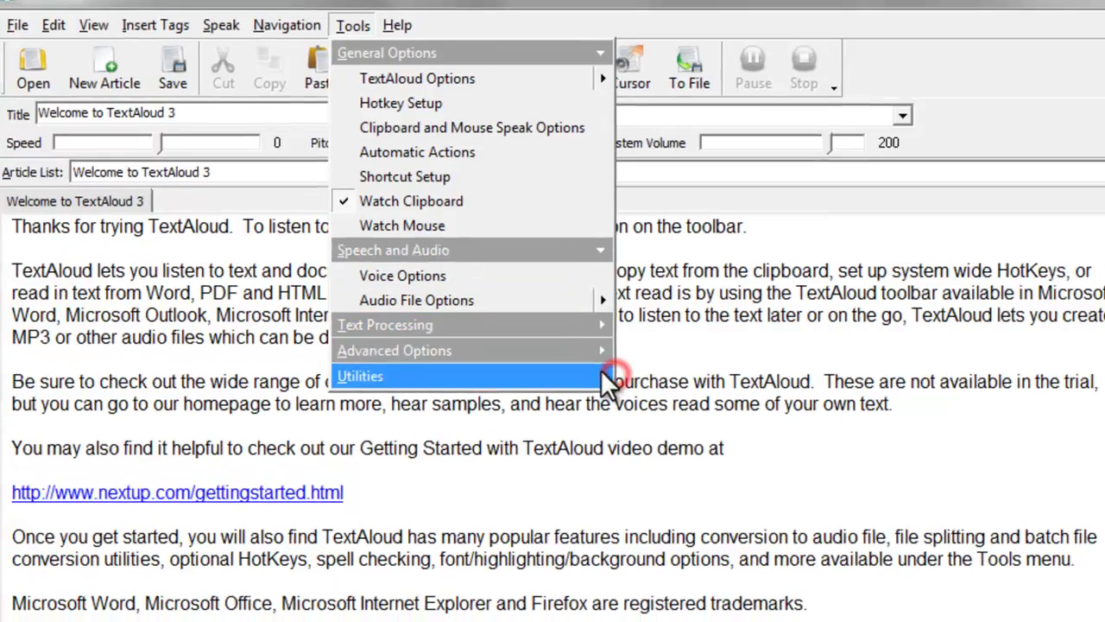
left_click(596, 388)
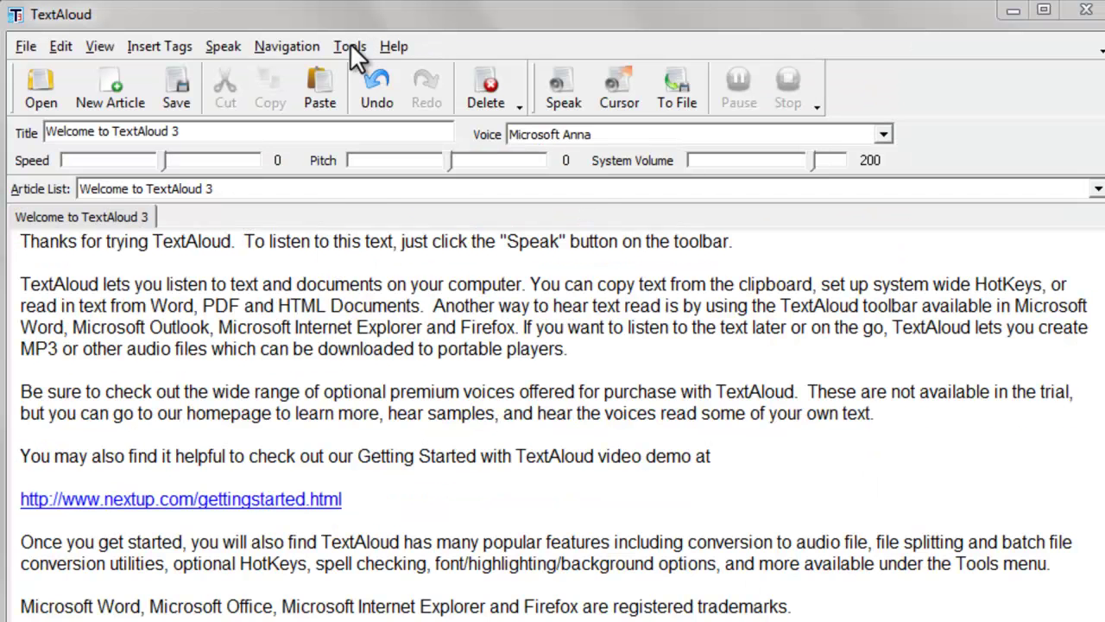
left_click(350, 45)
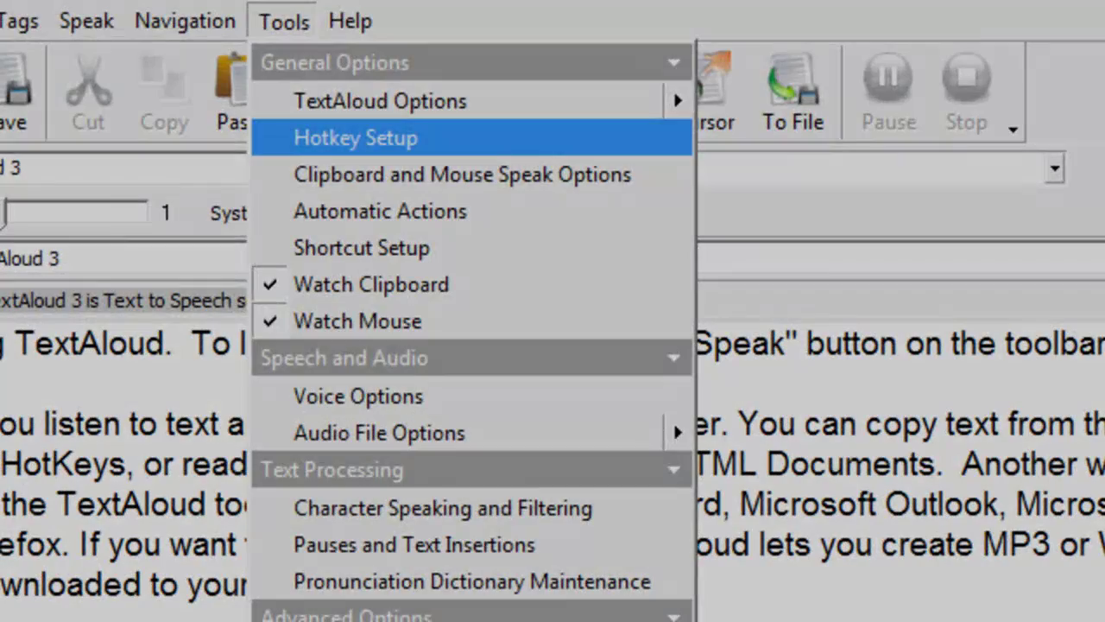
left_click(385, 121)
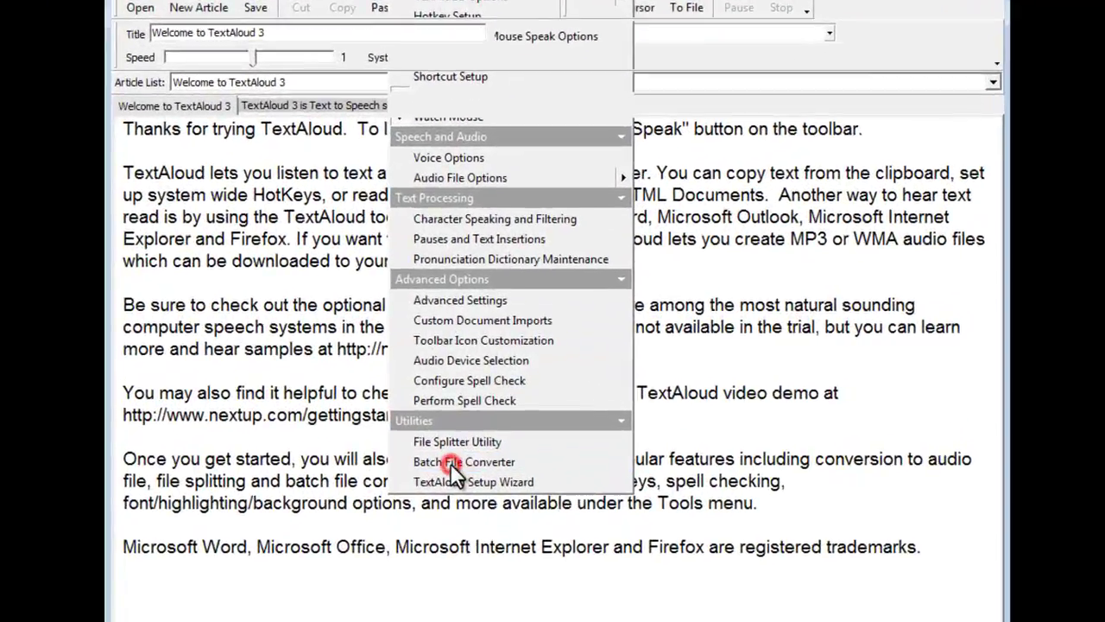
left_click(479, 432)
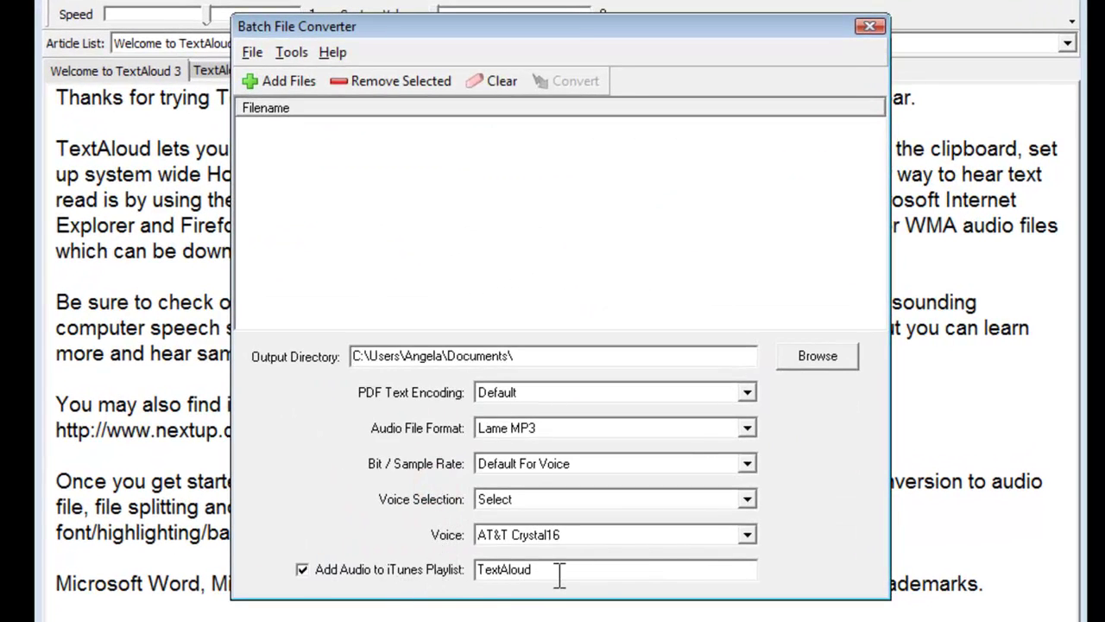
left_click(303, 569)
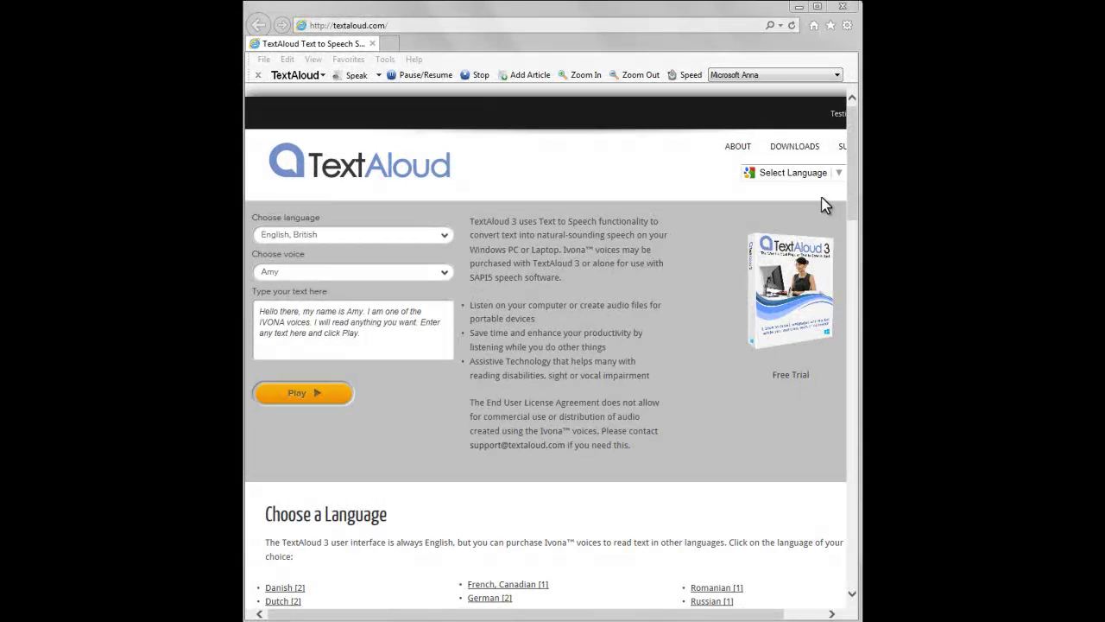
- Scroll textaloud.com to the pricing table and play the Salli (English, American) voice sample
left_click(852, 209)
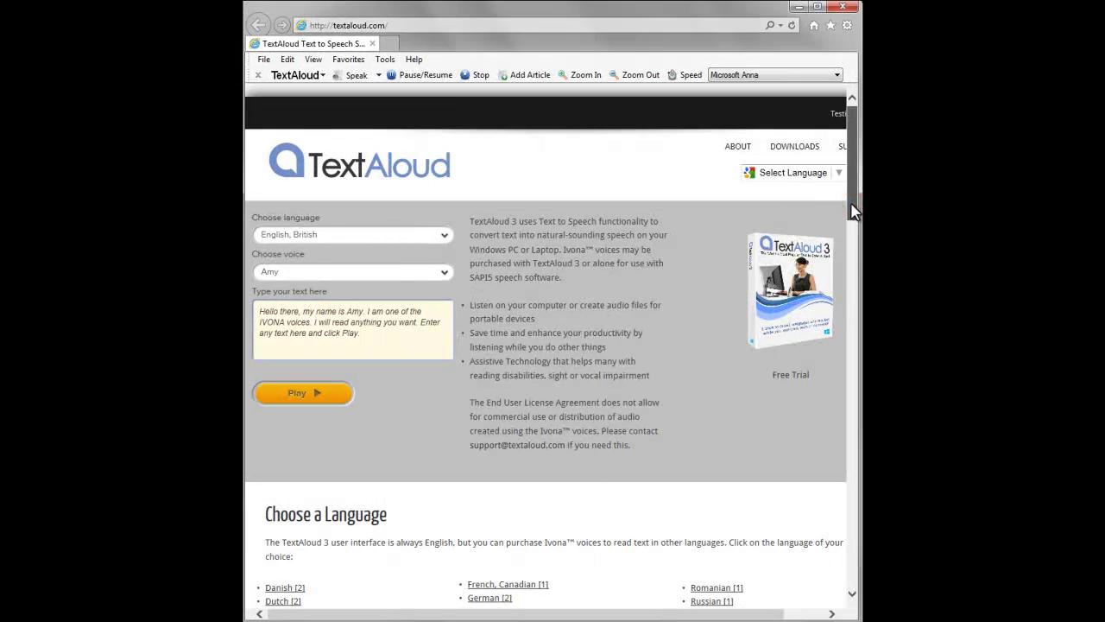
left_click_drag(853, 209, 860, 256)
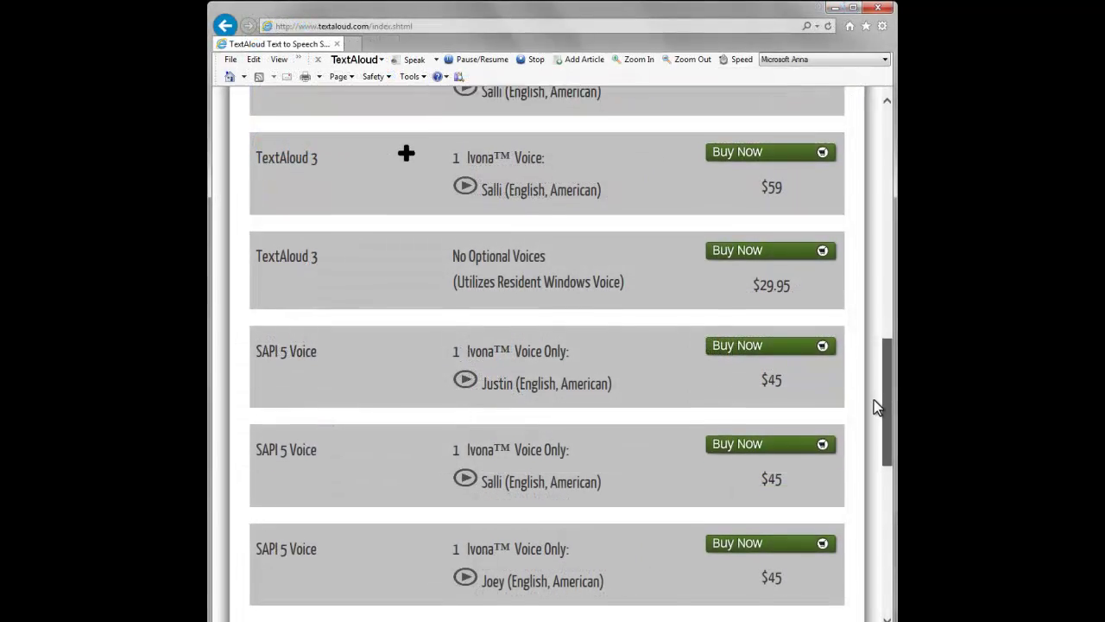
left_click_drag(874, 400, 877, 432)
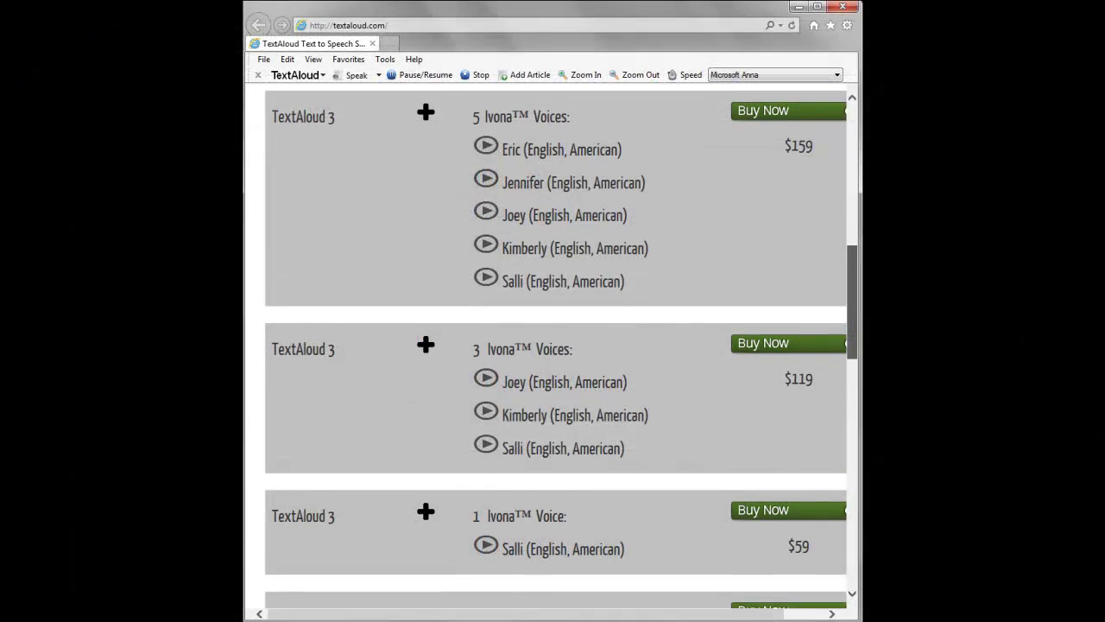
left_click_drag(855, 338, 856, 343)
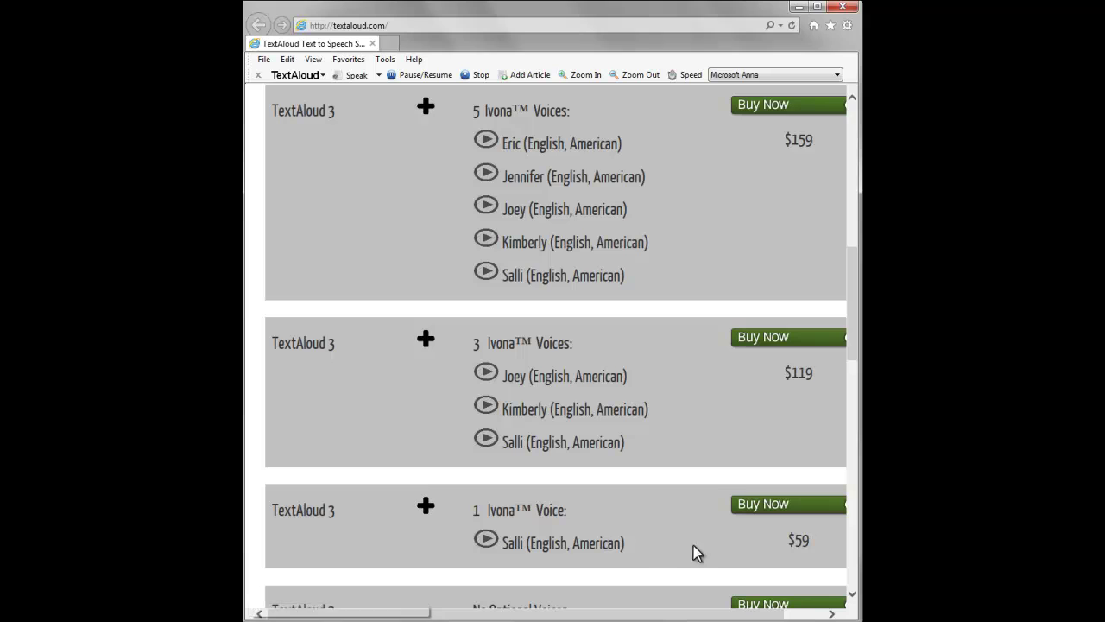
left_click(487, 541)
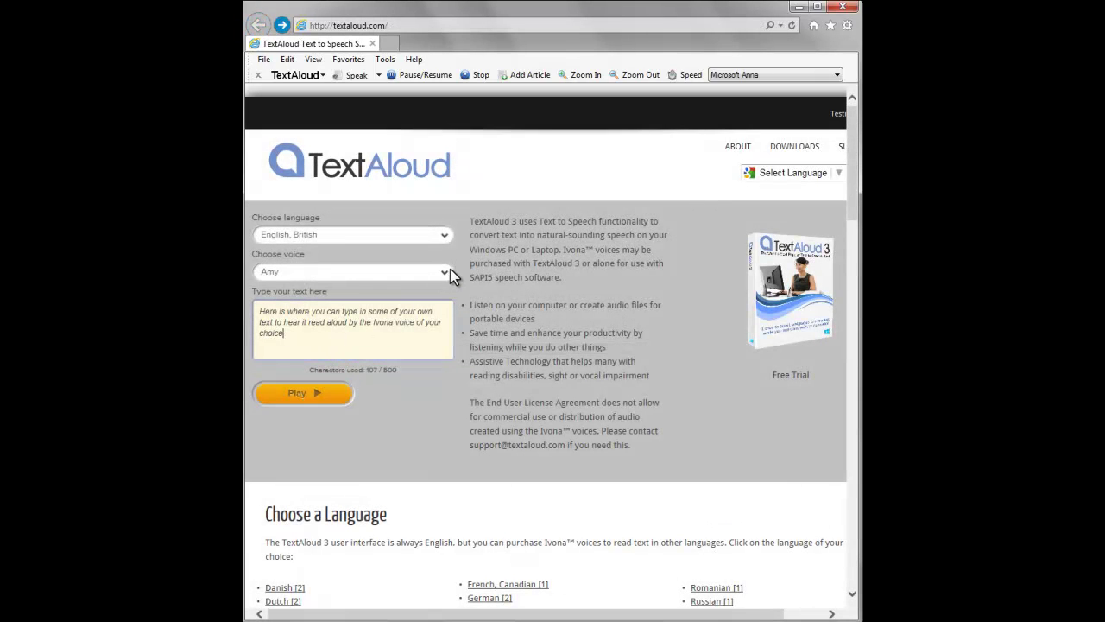
- Keep Amy (English, British) as the demo voice, play the sample sentence, then stop it
left_click(446, 272)
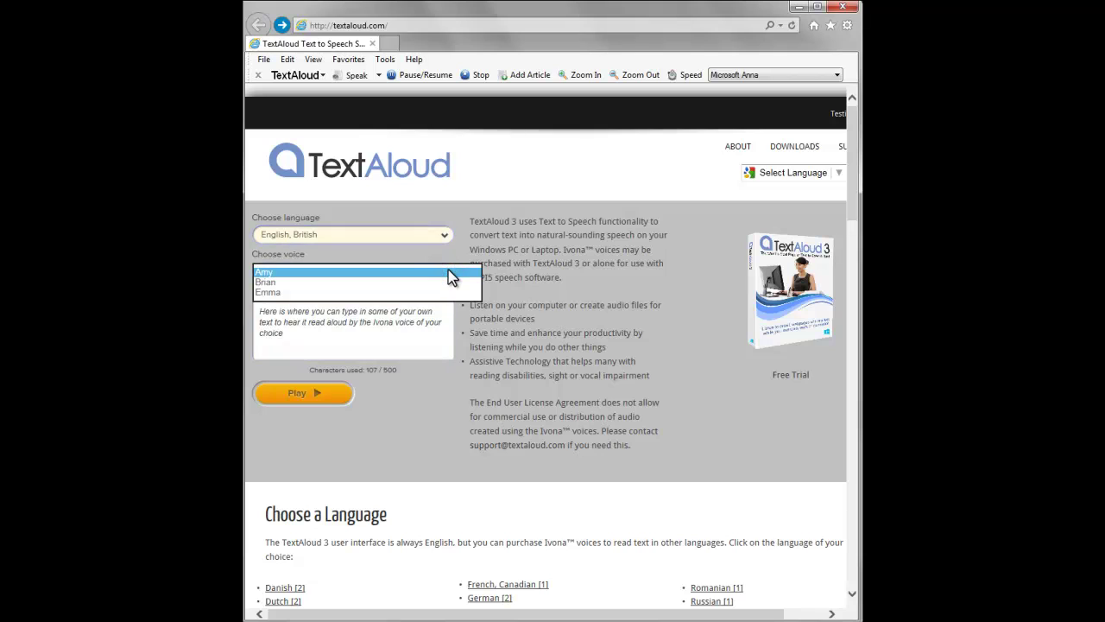
left_click(447, 272)
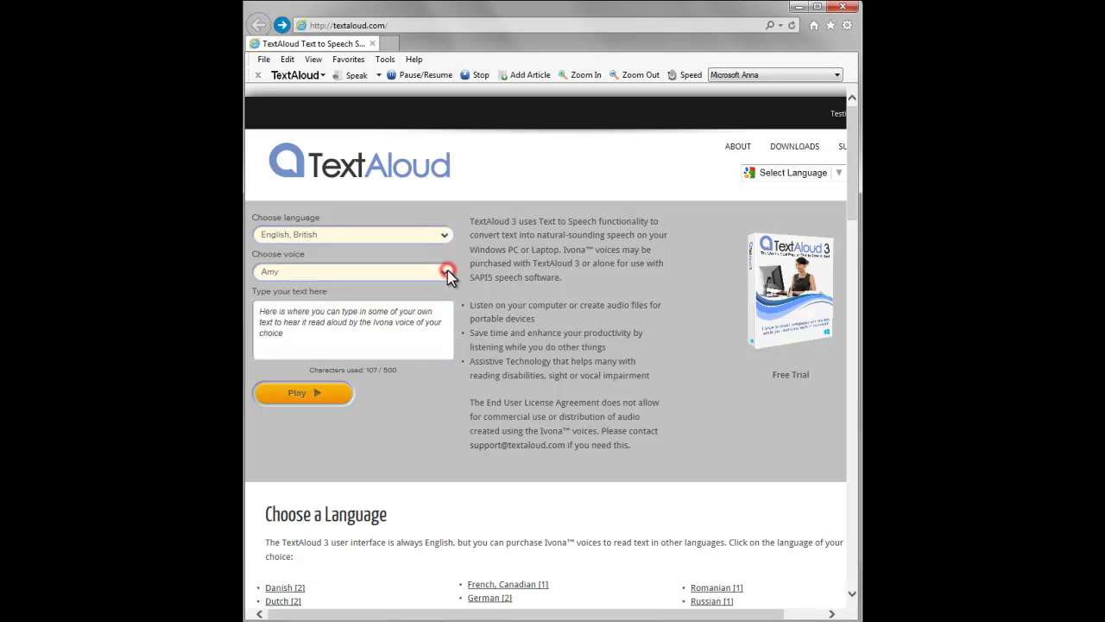
left_click(322, 395)
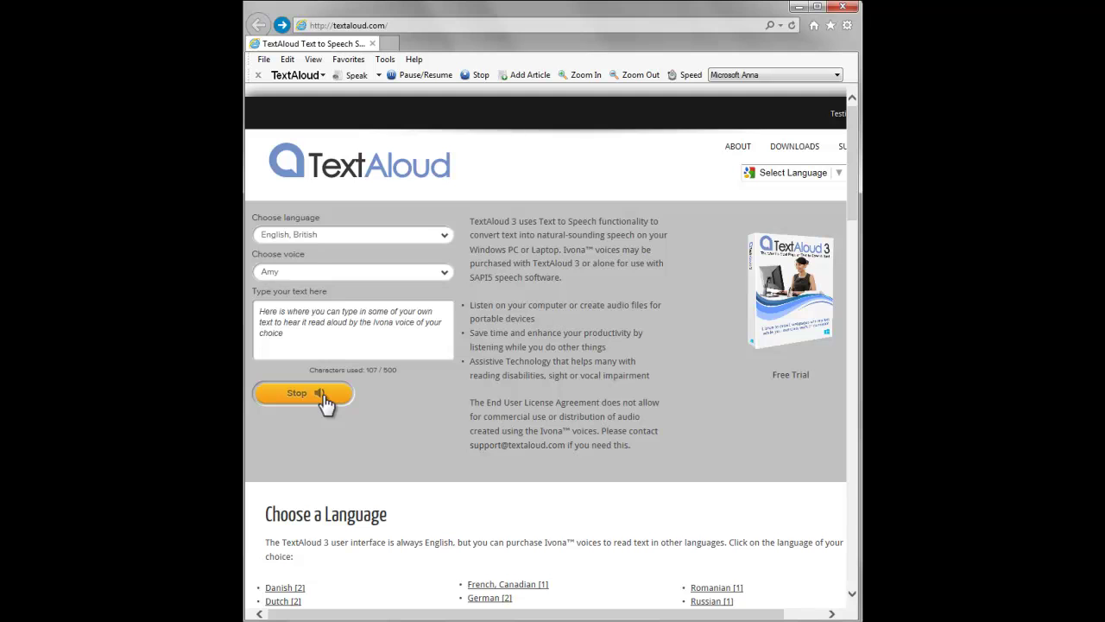
left_click(326, 404)
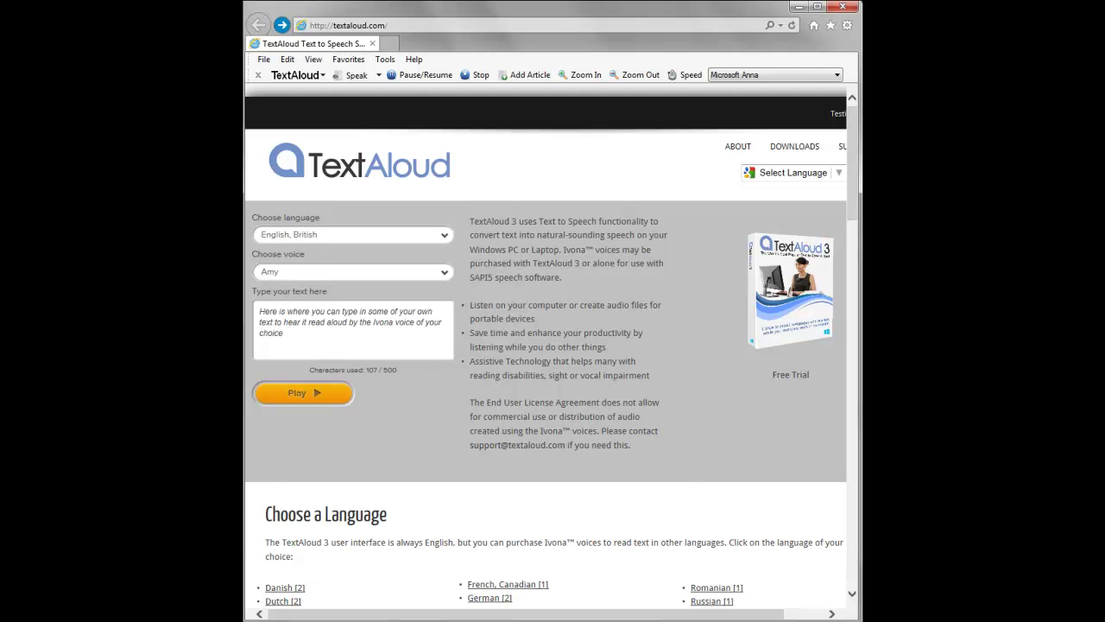